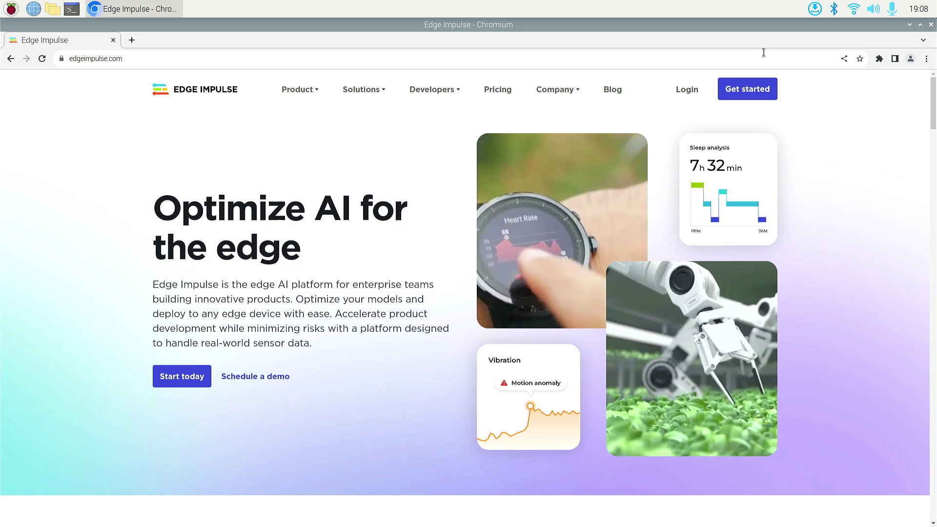
Start Edge Impulse sign-up and fill the name and username fields with the suggested account name.
{"action": "left_click", "coordinate": [733, 92]}
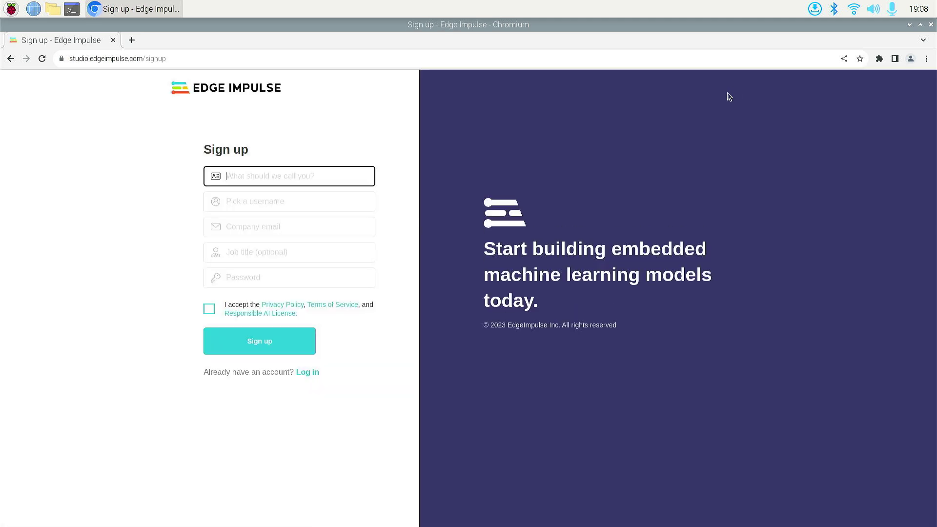
{"action": "left_click", "coordinate": [234, 176]}
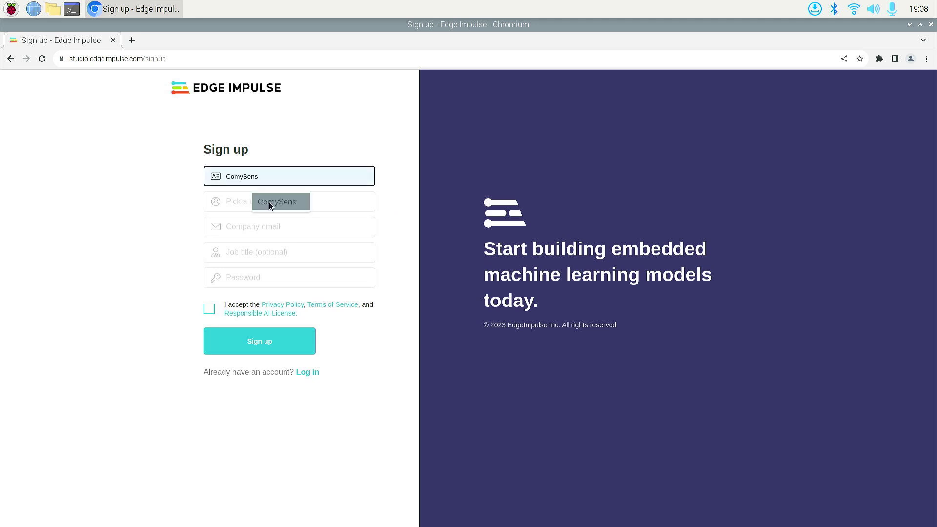
{"action": "left_click", "coordinate": [269, 202]}
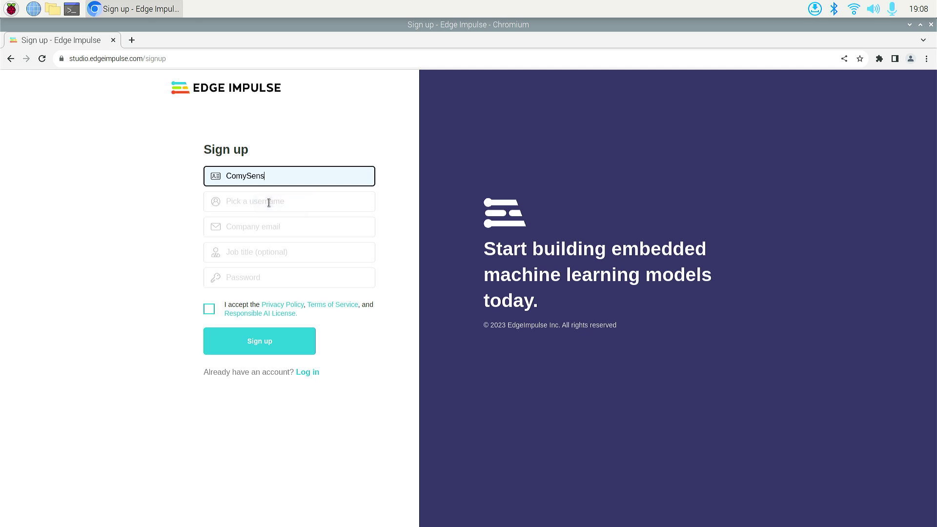
{"action": "left_click", "coordinate": [227, 200]}
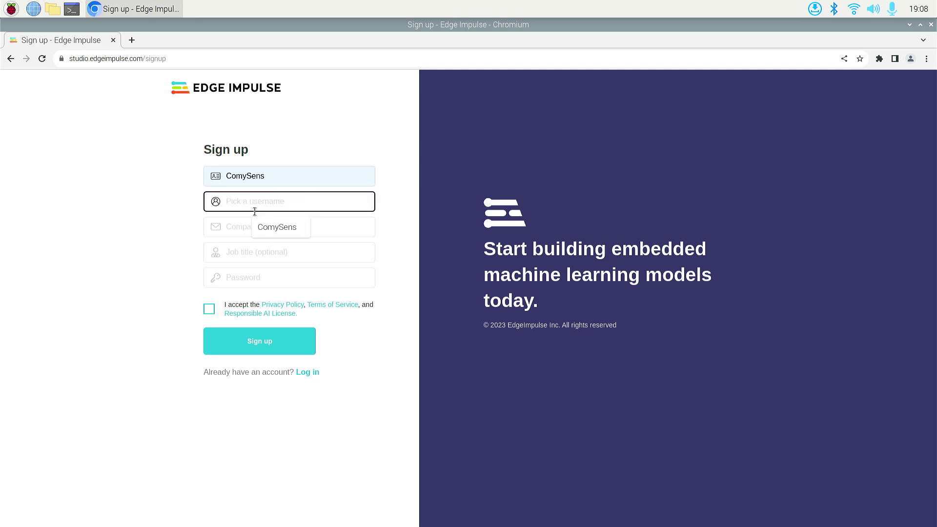
{"action": "left_click", "coordinate": [285, 228]}
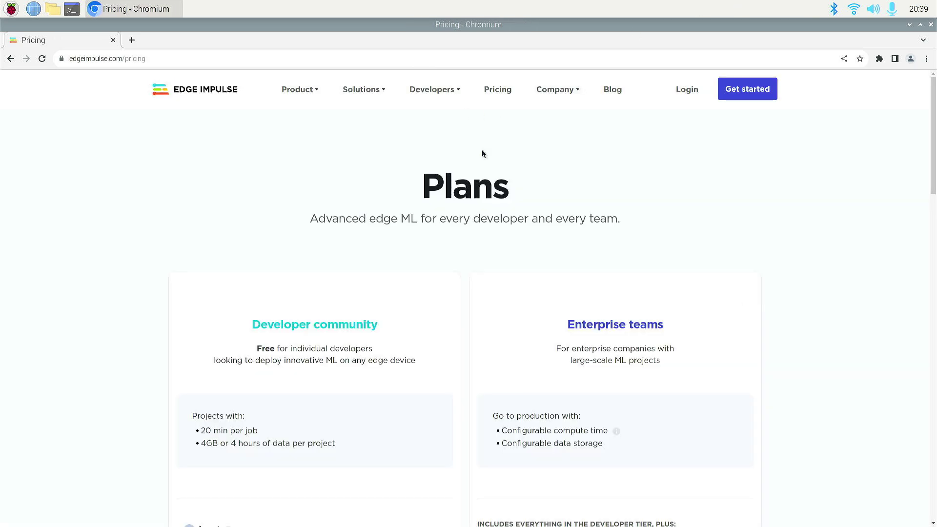
Scroll down the Pricing page to view the Developer and Enterprise plans.
{"action": "scroll", "coordinate": [491, 157], "scroll_direction": "down", "scroll_amount": 3}
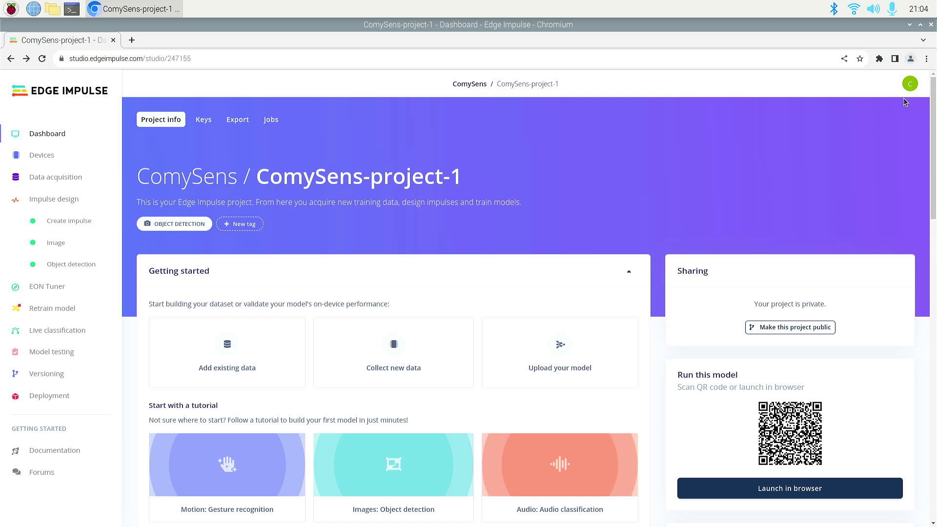
Create a new project named 'Coches' from the account menu.
{"action": "left_click", "coordinate": [911, 86]}
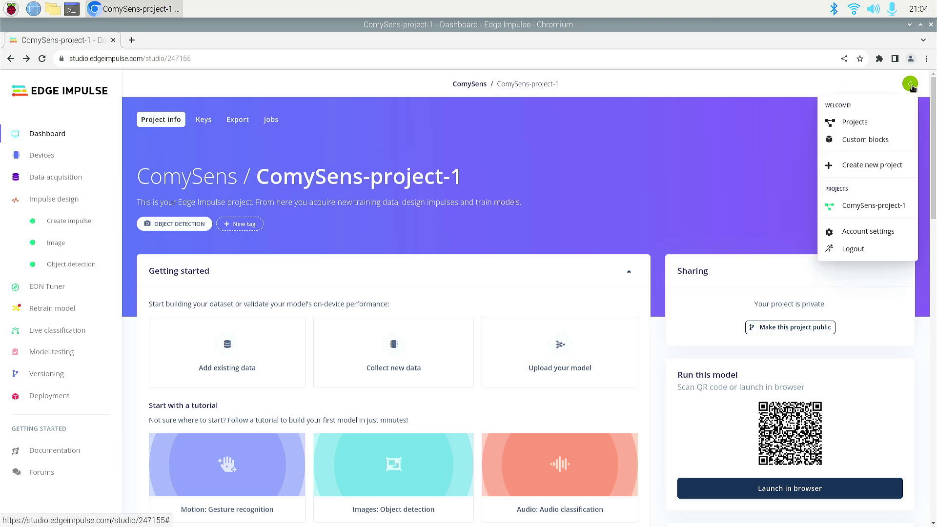
{"action": "left_click", "coordinate": [861, 166]}
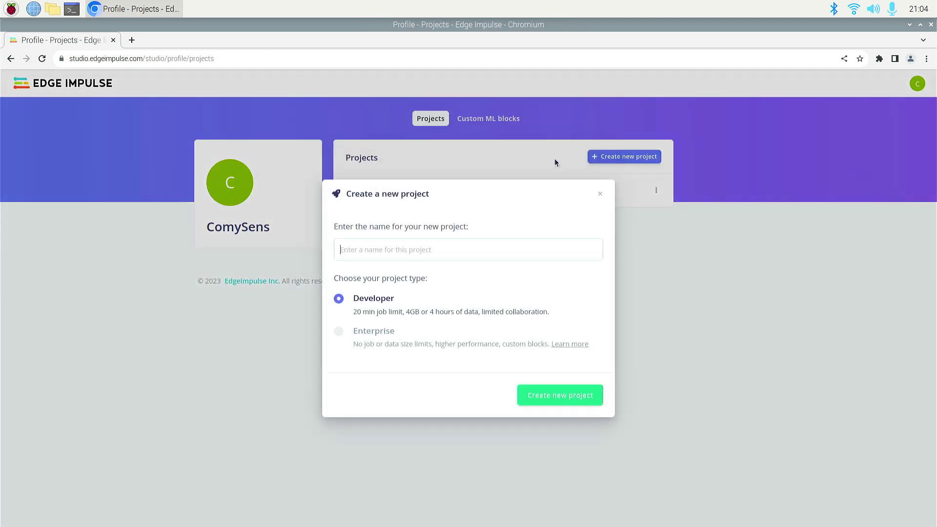
{"action": "left_click", "coordinate": [369, 250]}
{"action": "type", "text": "Coches"}
{"action": "left_click", "coordinate": [576, 396]}
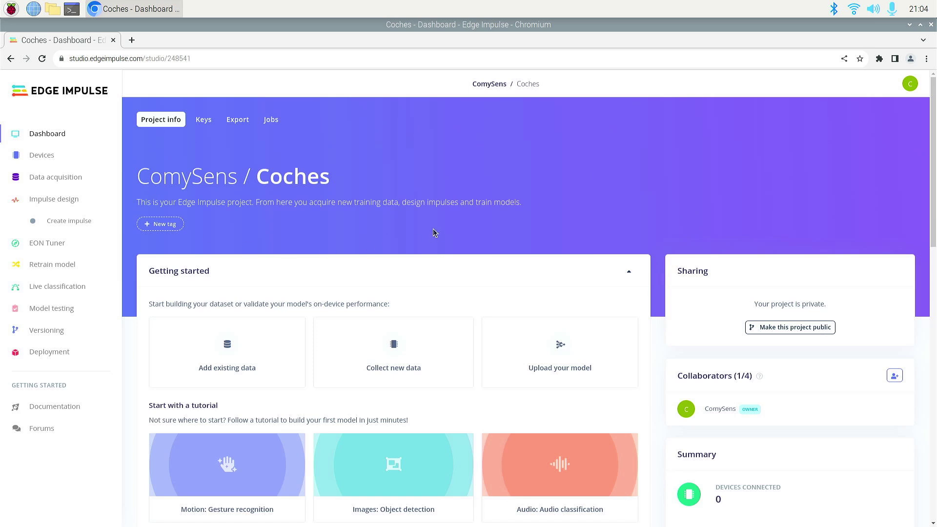
{"action": "scroll", "coordinate": [433, 232], "scroll_direction": "down", "scroll_amount": 4}
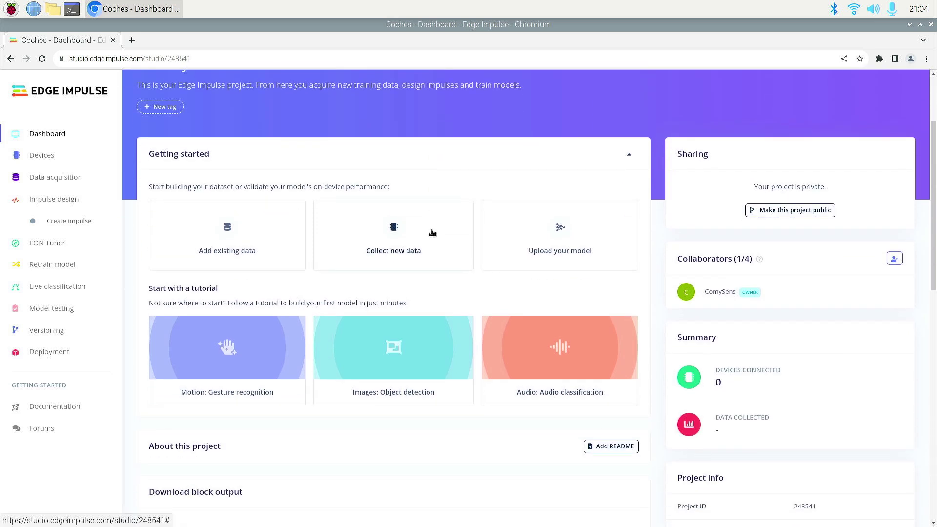
{"action": "scroll", "coordinate": [431, 232], "scroll_direction": "down", "scroll_amount": 1}
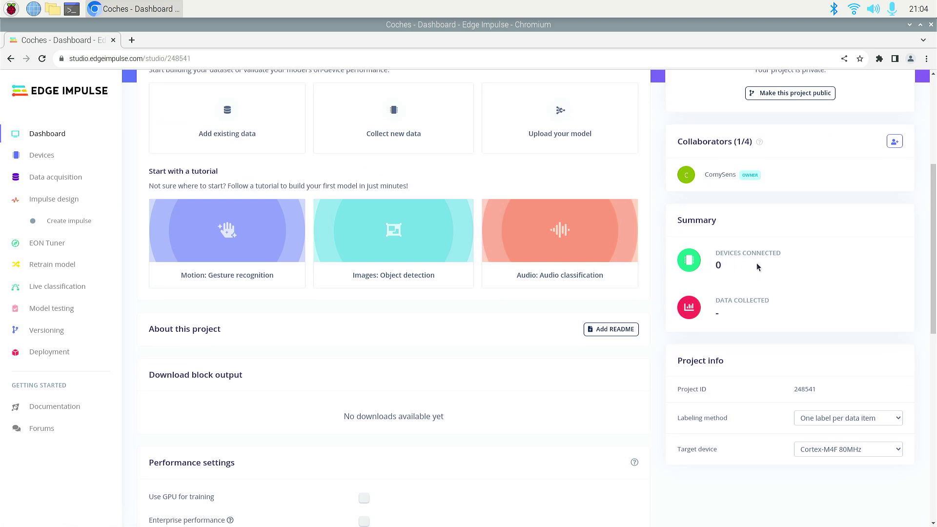
{"action": "scroll", "coordinate": [515, 324], "scroll_direction": "down", "scroll_amount": 2}
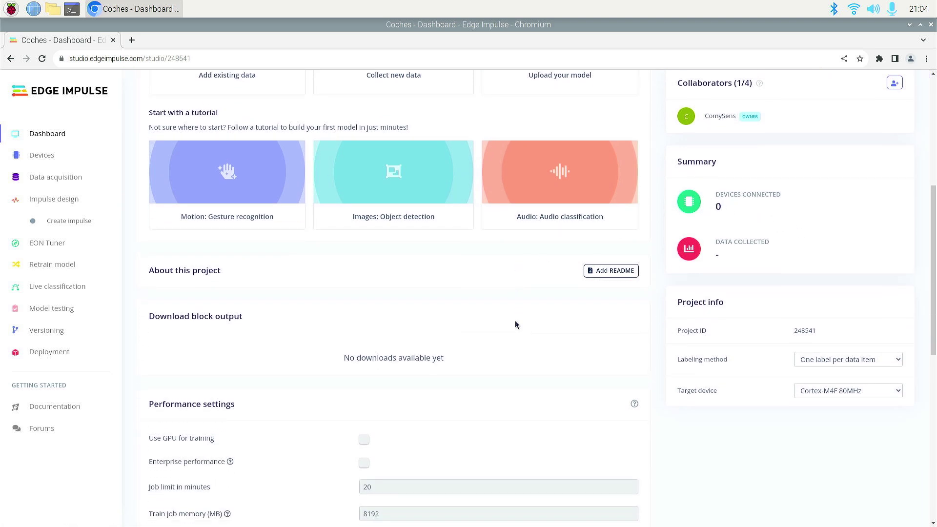
{"action": "scroll", "coordinate": [515, 324], "scroll_direction": "down", "scroll_amount": 4}
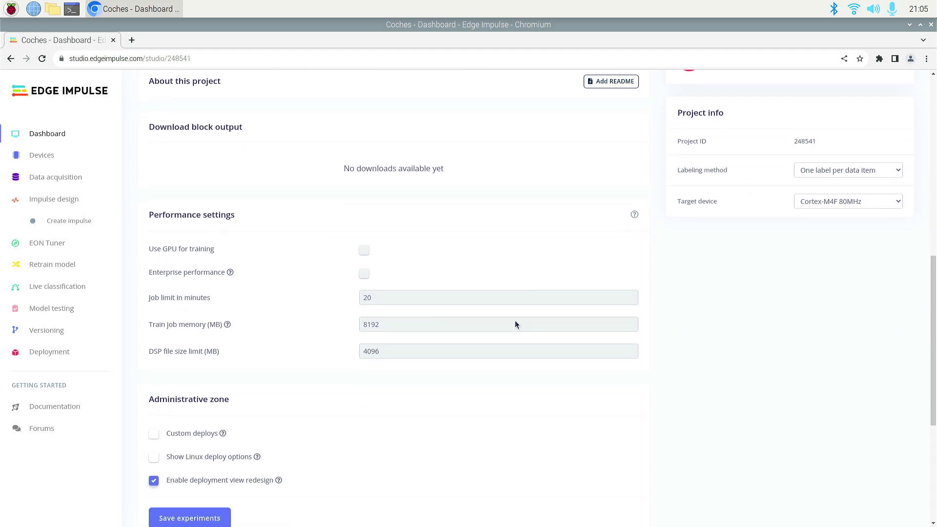
{"action": "scroll", "coordinate": [515, 324], "scroll_direction": "down", "scroll_amount": 1}
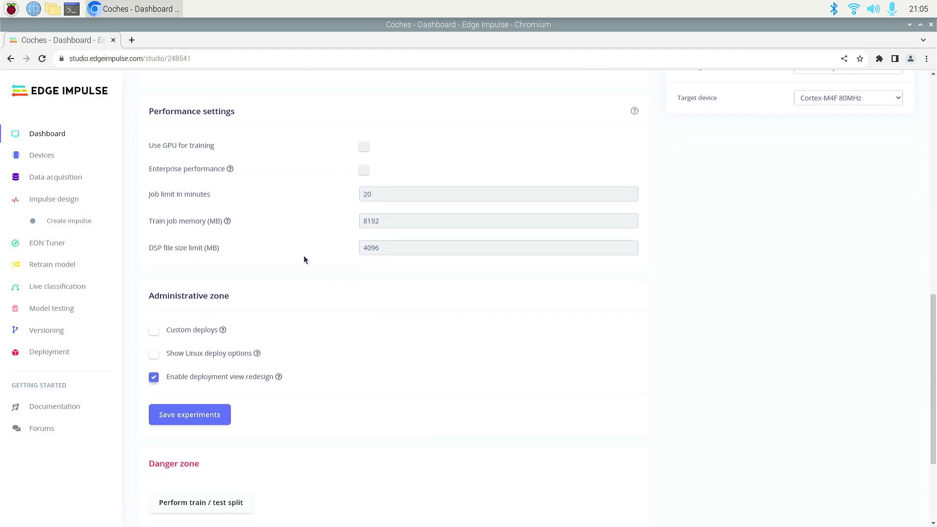
{"action": "scroll", "coordinate": [303, 256], "scroll_direction": "up", "scroll_amount": 9}
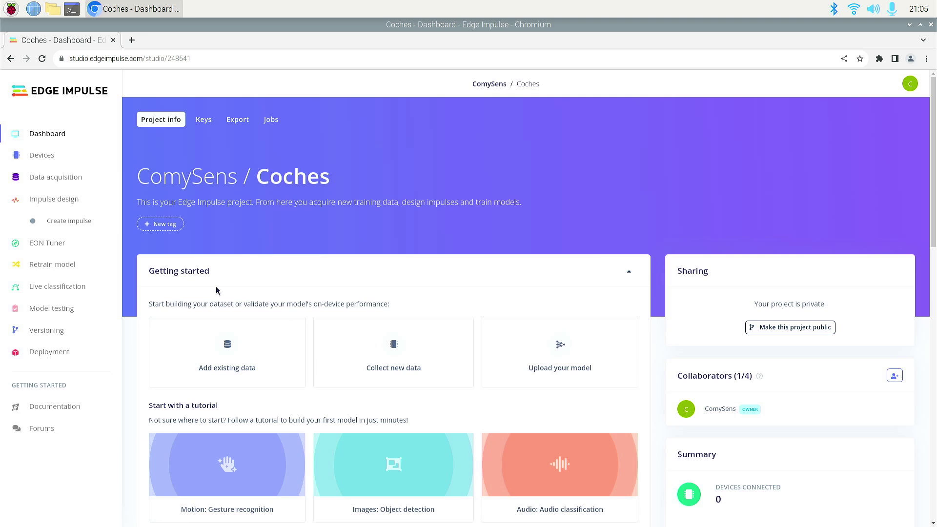
{"action": "scroll", "coordinate": [217, 291], "scroll_direction": "down", "scroll_amount": 2}
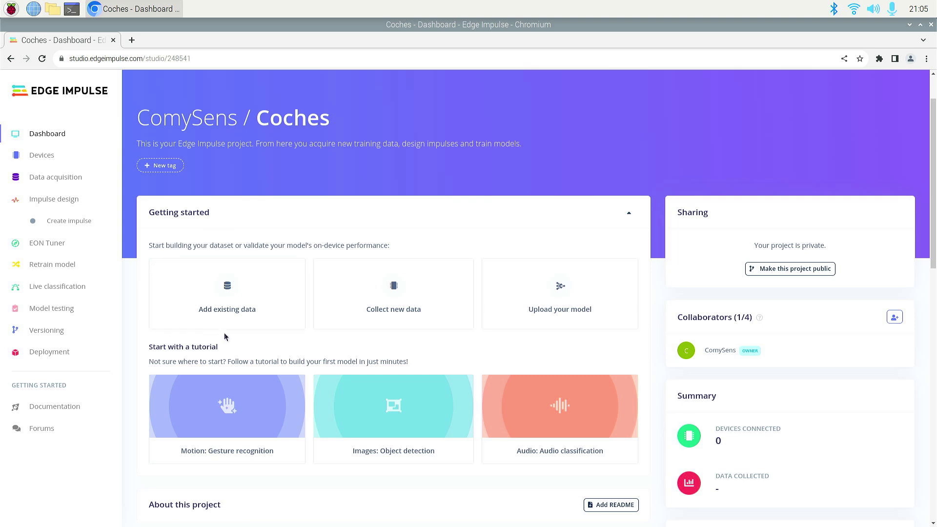
Choose Add existing data > Upload data and open the 'Elegir archivos' file picker.
{"action": "left_click", "coordinate": [229, 286]}
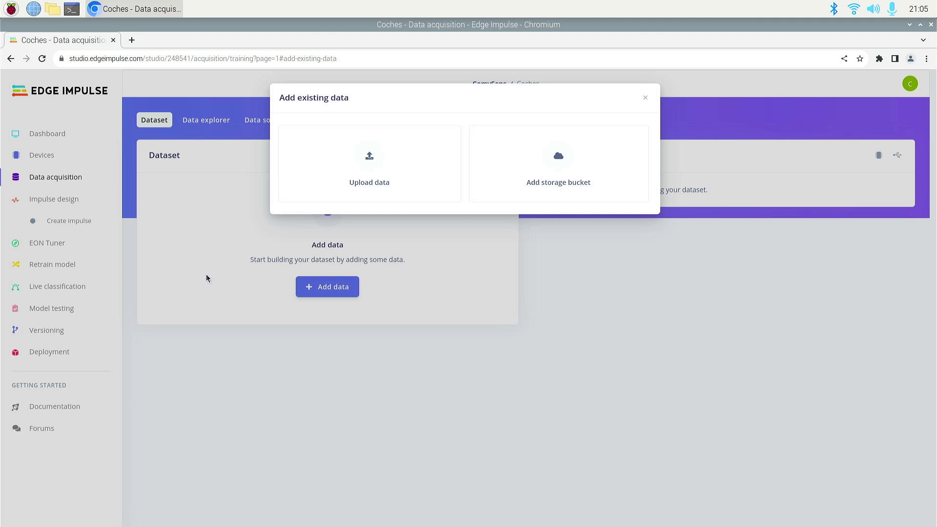
{"action": "left_click", "coordinate": [372, 159]}
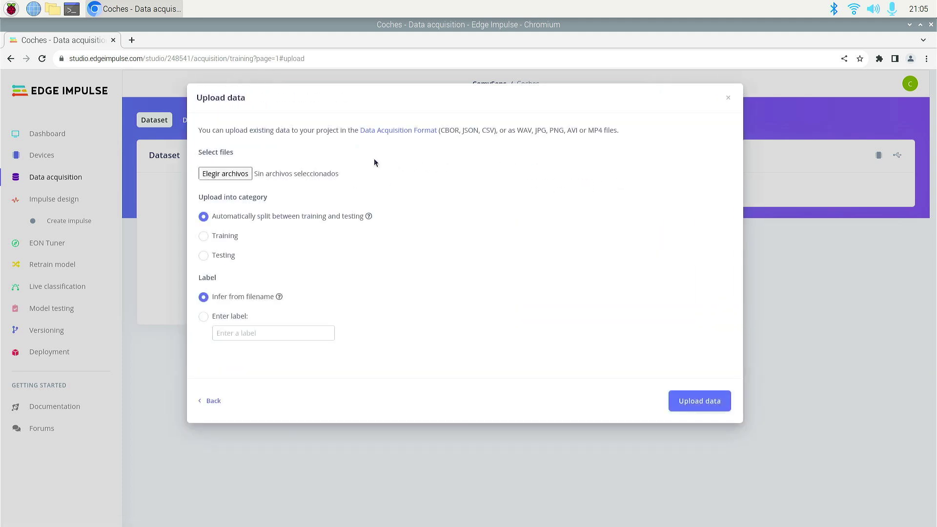
{"action": "left_click", "coordinate": [225, 173]}
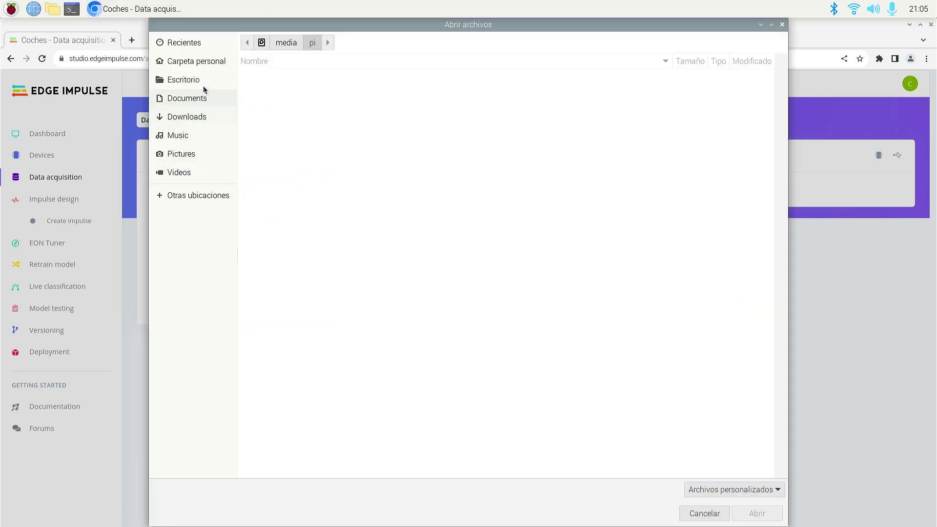
{"action": "left_click", "coordinate": [200, 62]}
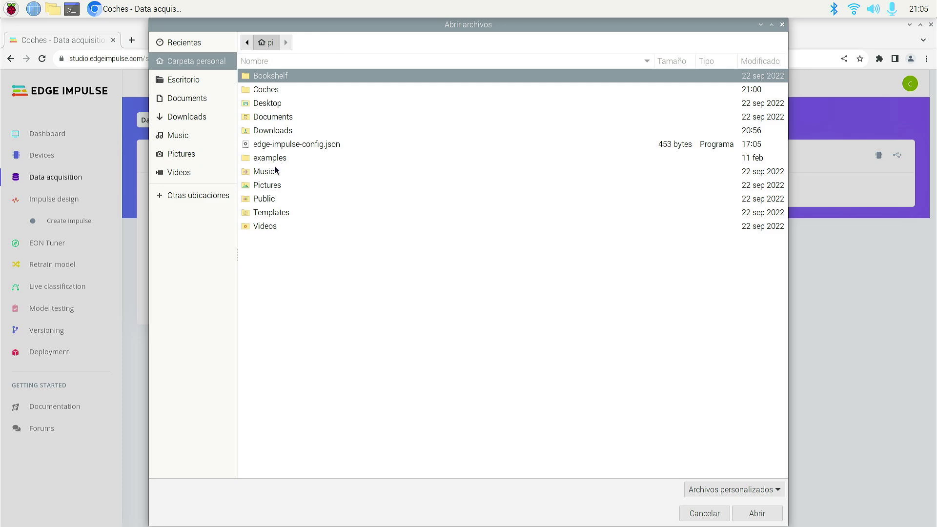
{"action": "double_click", "coordinate": [273, 90]}
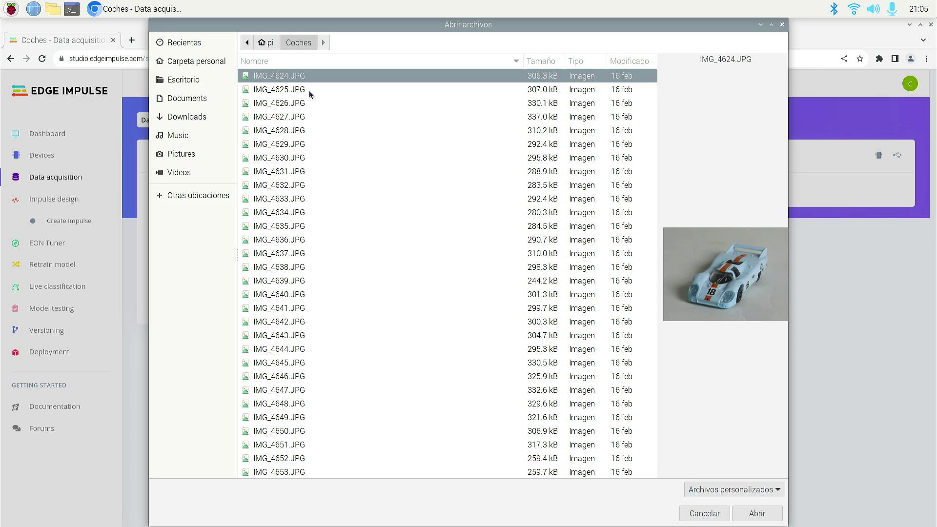
{"action": "left_click", "coordinate": [309, 89]}
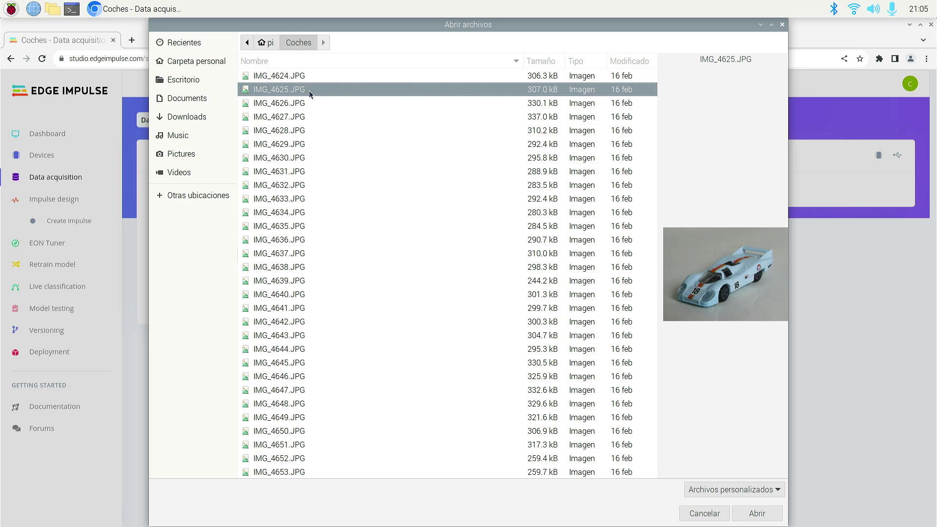
{"action": "key", "text": "Down"}
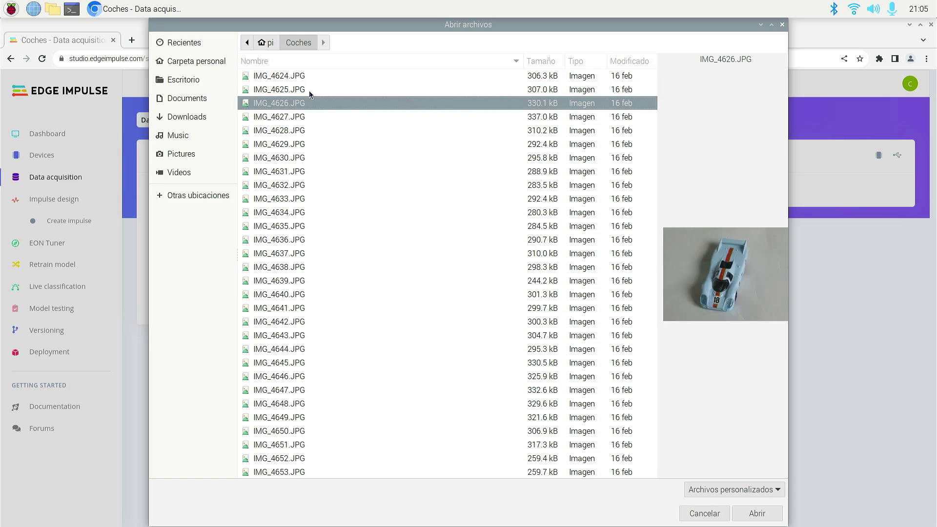
{"action": "key", "text": "Down"}
{"action": "key", "text": "Down"}
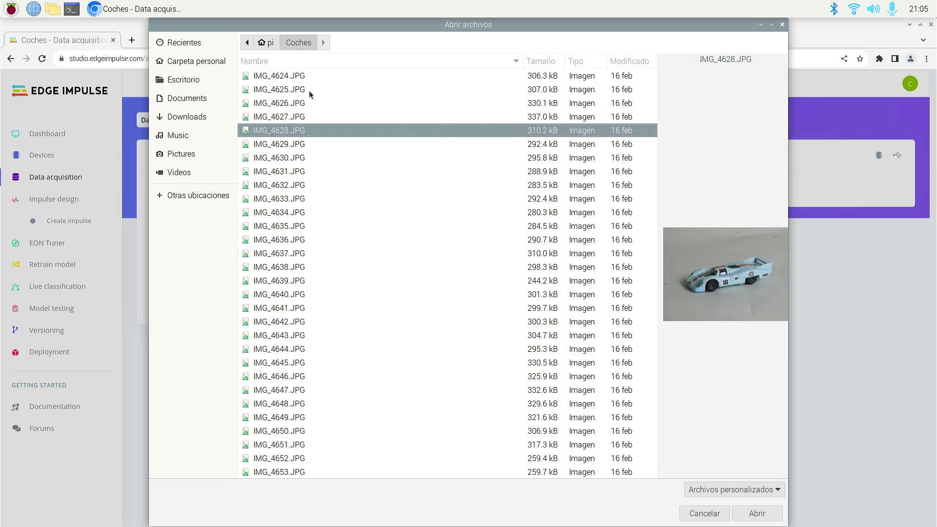
{"action": "key", "text": "Down"}
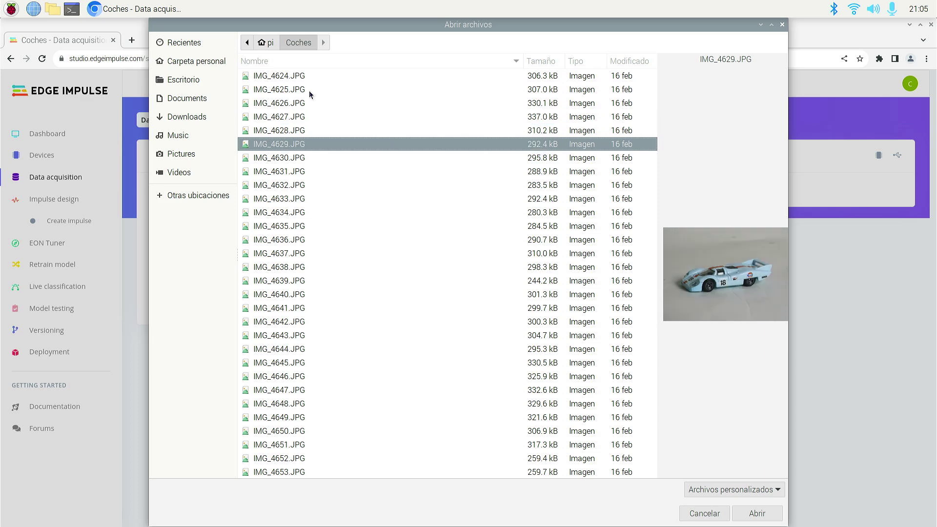
{"action": "key", "text": "Down"}
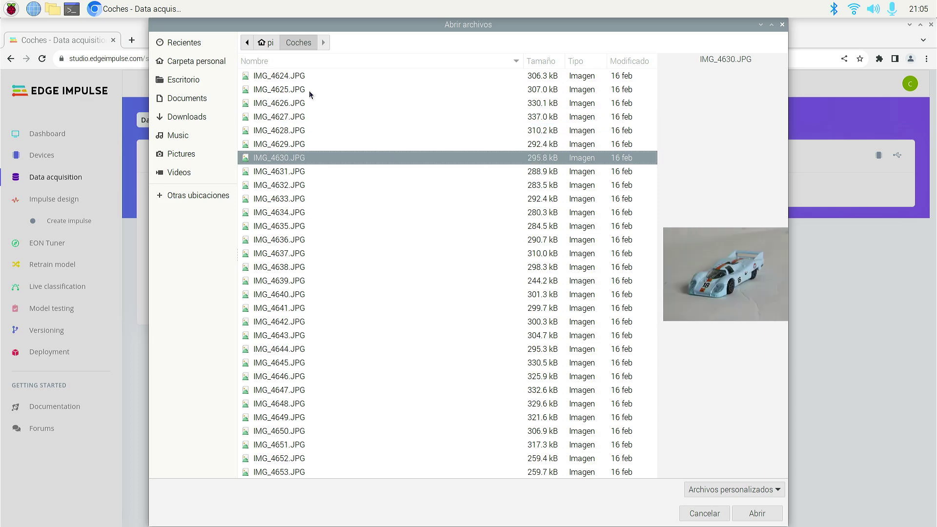
{"action": "key", "text": "Down"}
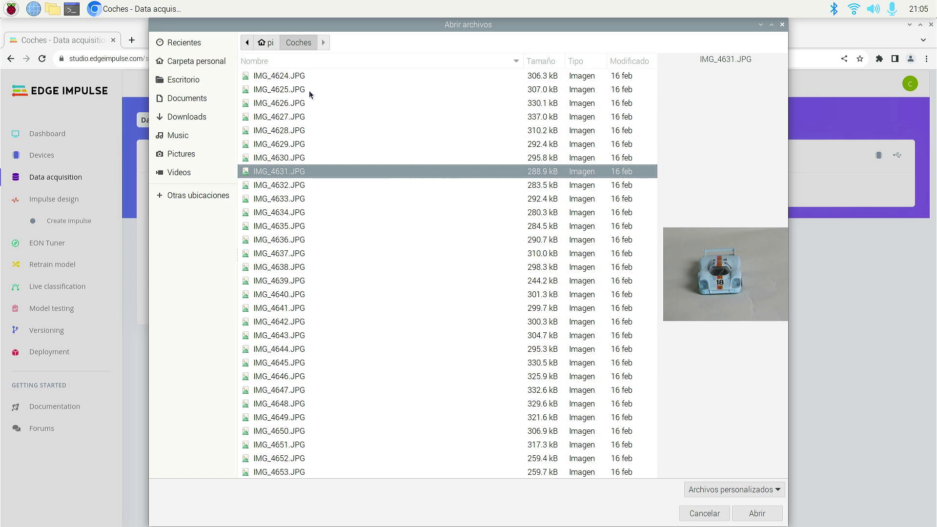
{"action": "key", "text": "Down"}
{"action": "key", "text": "Down"}
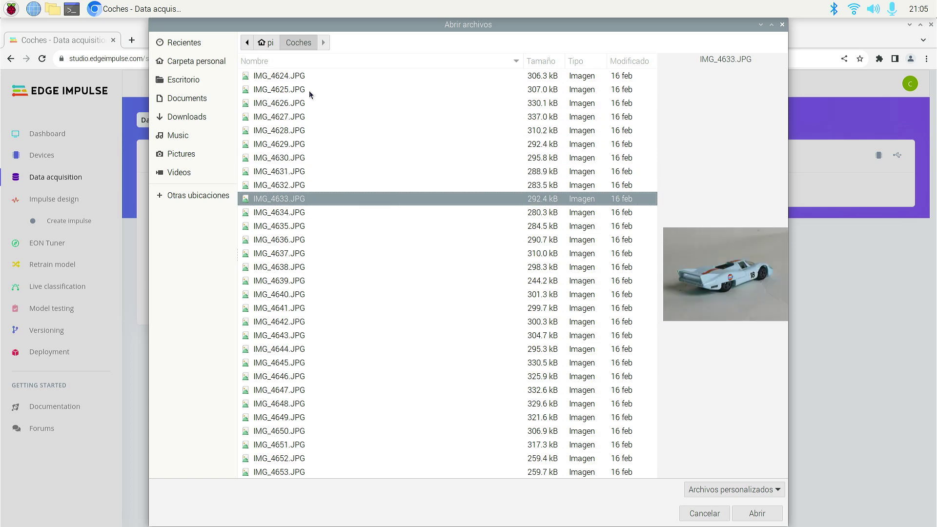
{"action": "key", "text": "Down"}
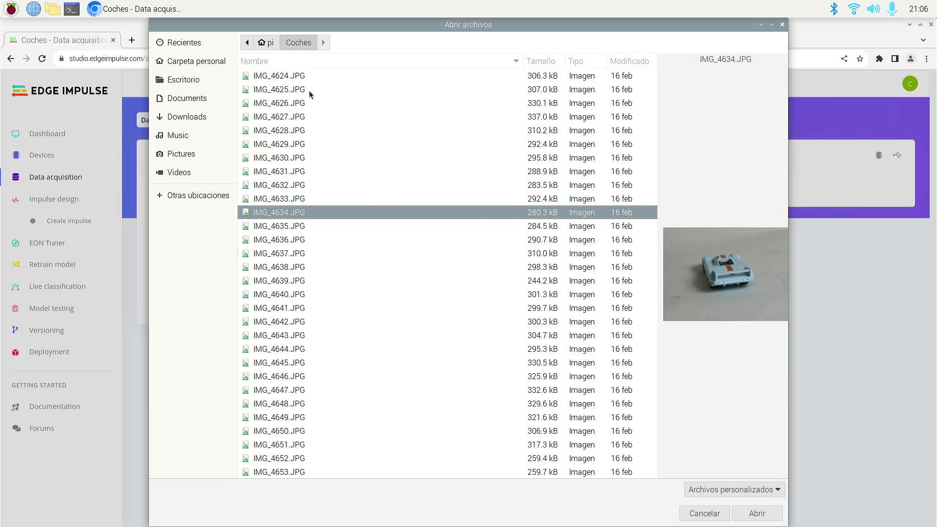
{"action": "key", "text": "Down"}
{"action": "key", "text": "Down"}
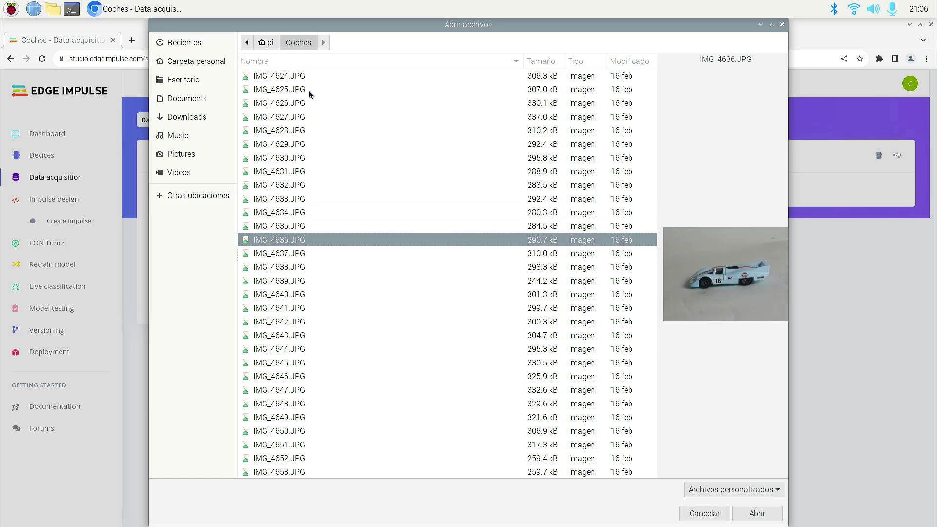
{"action": "key", "text": "Down"}
{"action": "key", "text": "Down"}
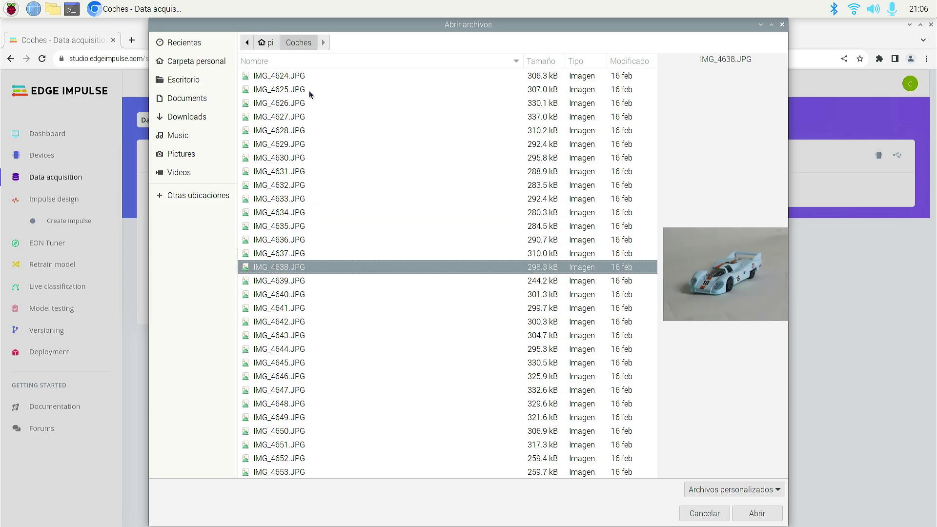
{"action": "key", "text": "Down"}
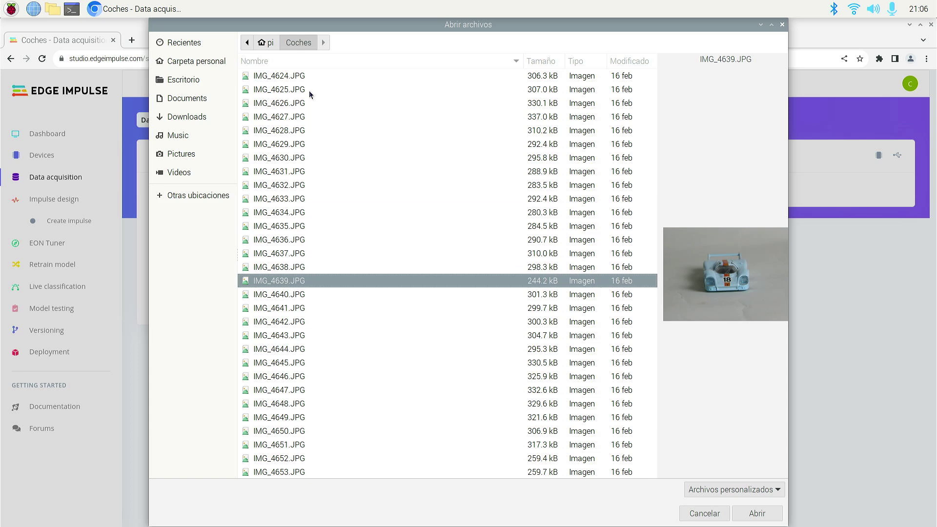
{"action": "key", "text": "Down"}
{"action": "key", "text": "Down"}
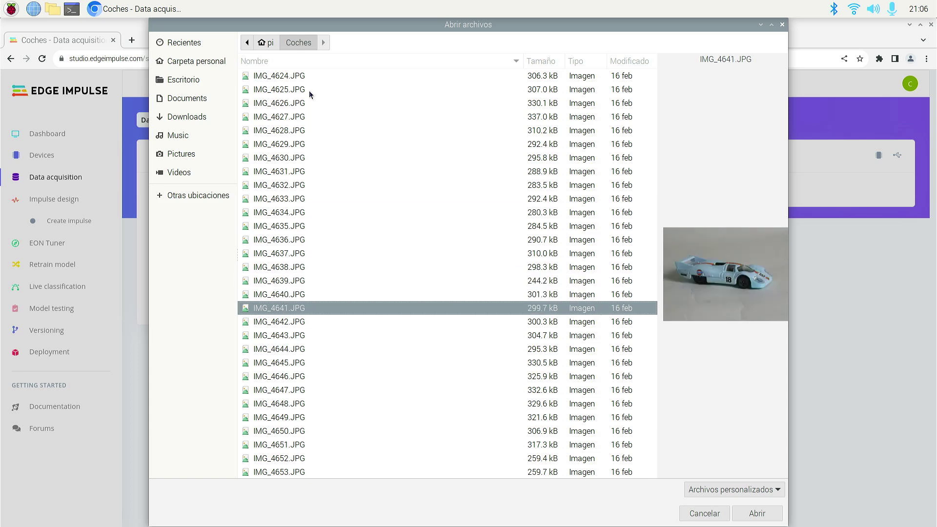
{"action": "key", "text": "Down"}
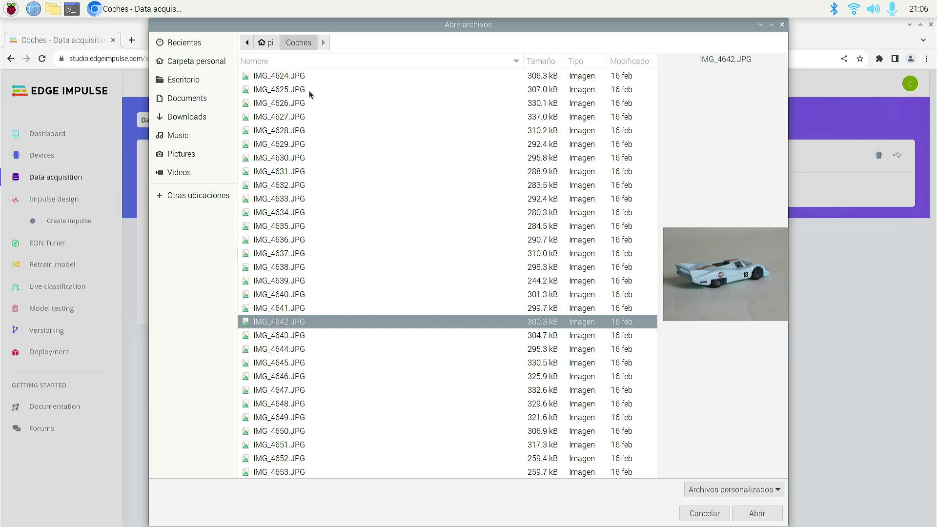
{"action": "key", "text": "Down"}
{"action": "key", "text": "Down"}
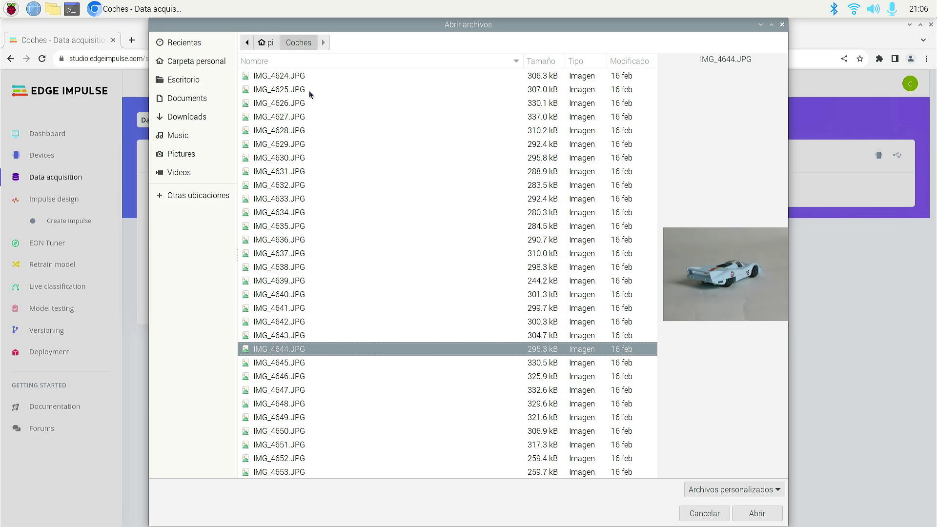
{"action": "key", "text": "Down"}
{"action": "key", "text": "Down"}
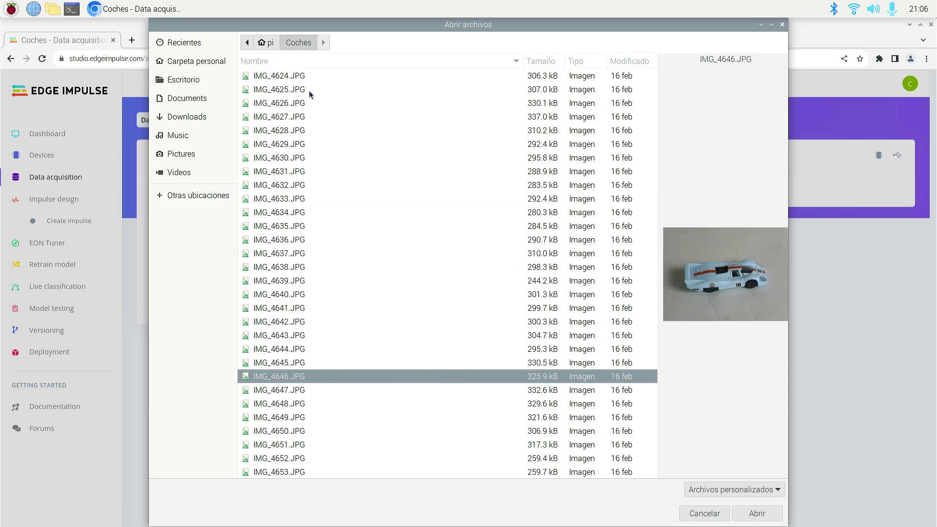
{"action": "key", "text": "Down"}
{"action": "key", "text": "Down"}
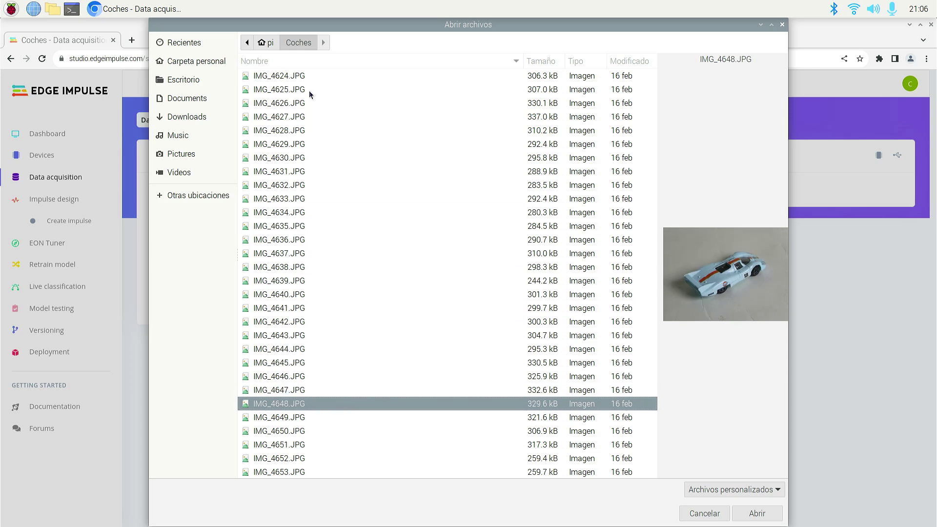
{"action": "key", "text": "Down"}
{"action": "key", "text": "Down"}
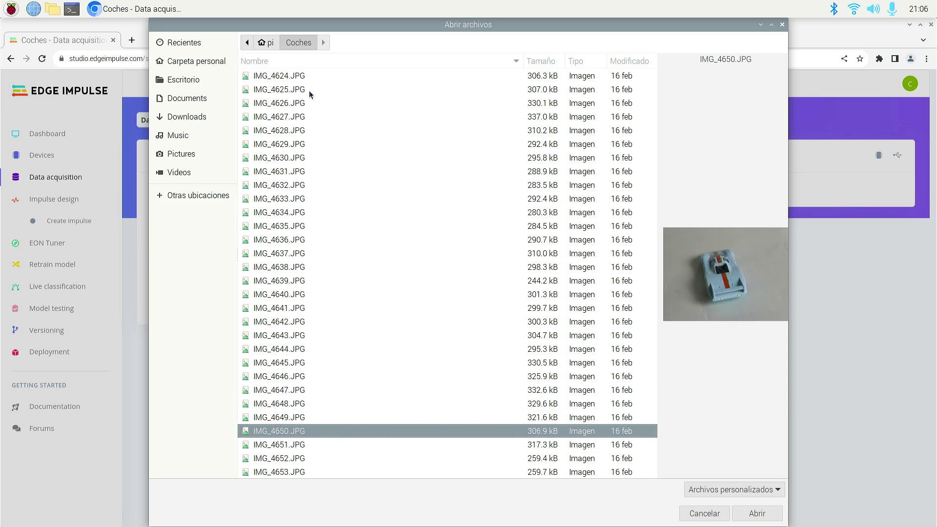
{"action": "key", "text": "Up"}
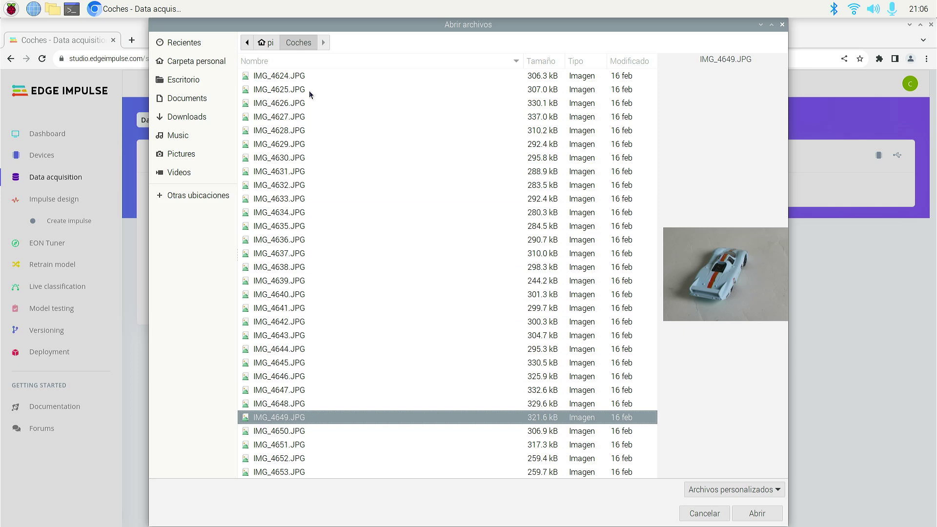
{"action": "key", "text": "Up"}
{"action": "key", "text": "Up"}
{"action": "key", "text": "Up"}
{"action": "key", "text": "Up"}
{"action": "key", "text": "Up"}
{"action": "key", "text": "Up"}
{"action": "key", "text": "Up"}
{"action": "key", "text": "Up"}
{"action": "key", "text": "Up"}
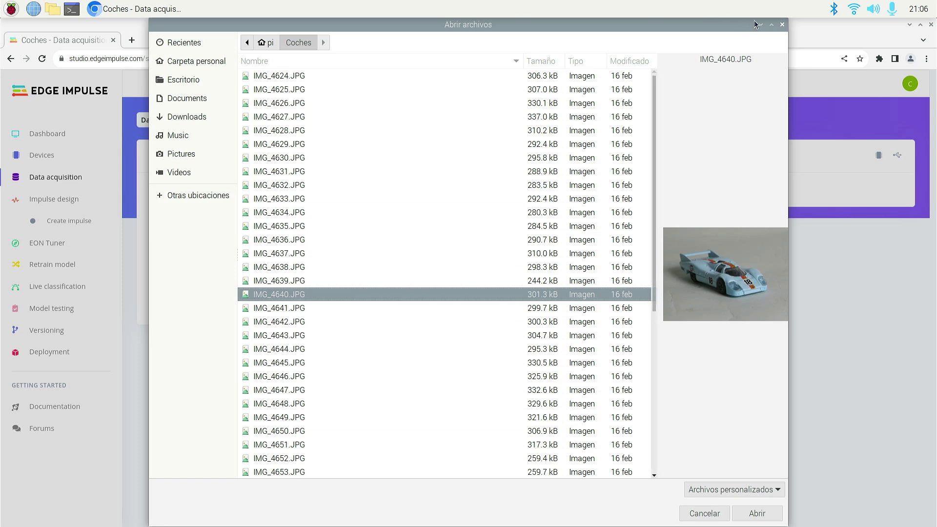
Cancel the 'Abrir archivos' picker and close the Upload data form without uploading.
{"action": "left_click", "coordinate": [783, 24]}
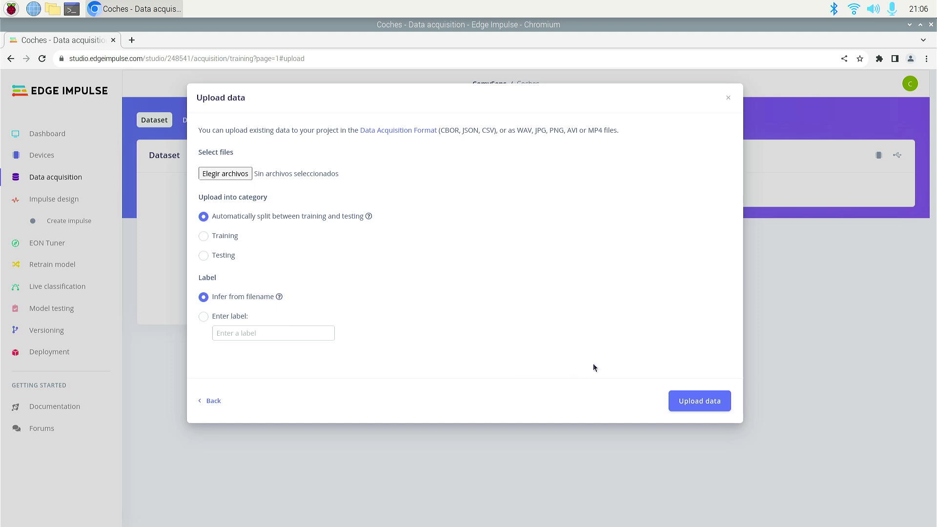
{"action": "left_click", "coordinate": [729, 99]}
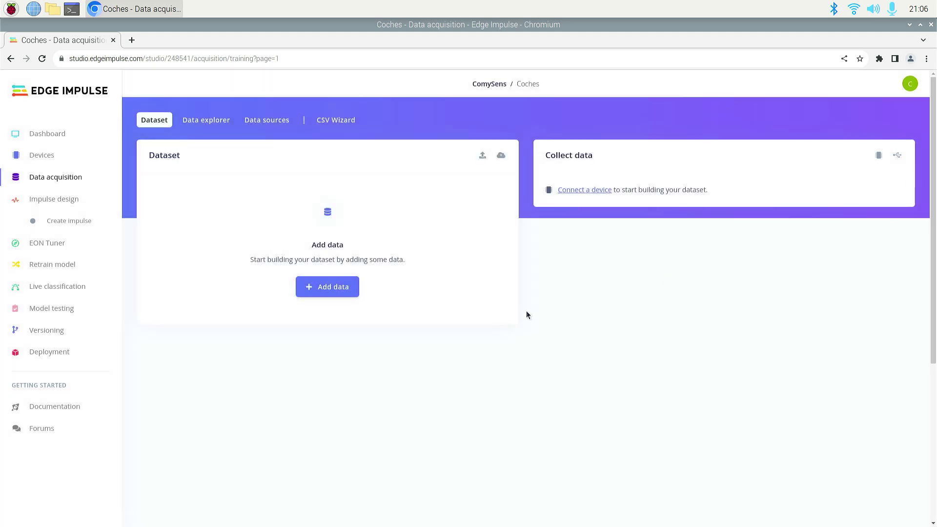
Go to the Coches project's Devices page, which lists no connected devices.
{"action": "left_click", "coordinate": [51, 155]}
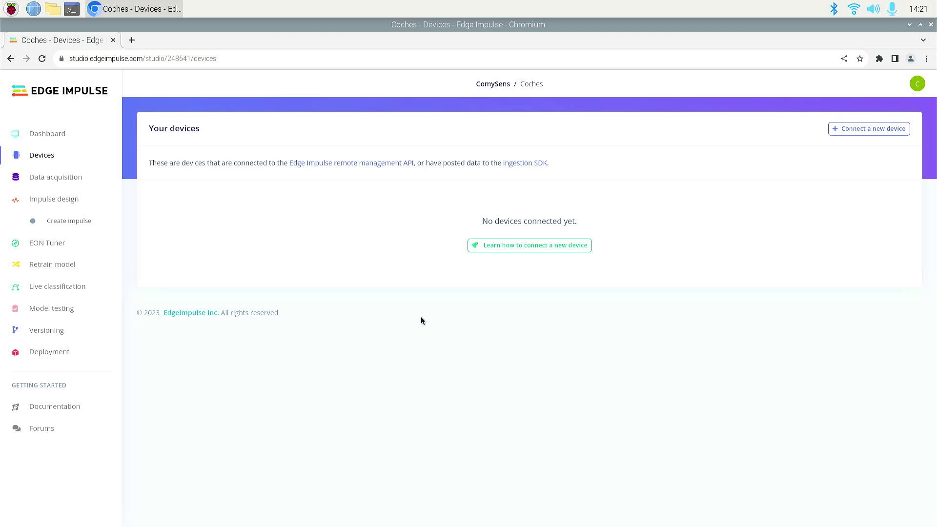
{"action": "left_click", "coordinate": [30, 154]}
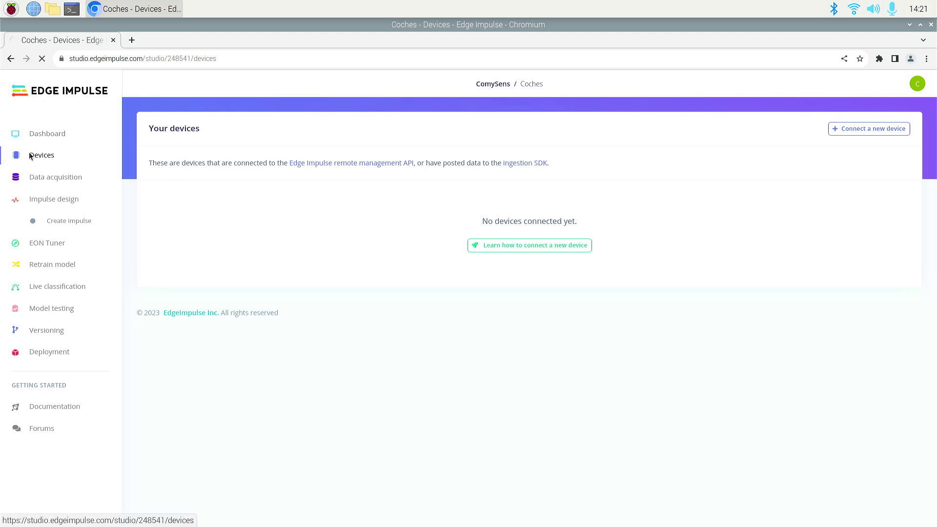
Connect this computer as a new device and choose to collect camera images.
{"action": "left_click", "coordinate": [513, 248]}
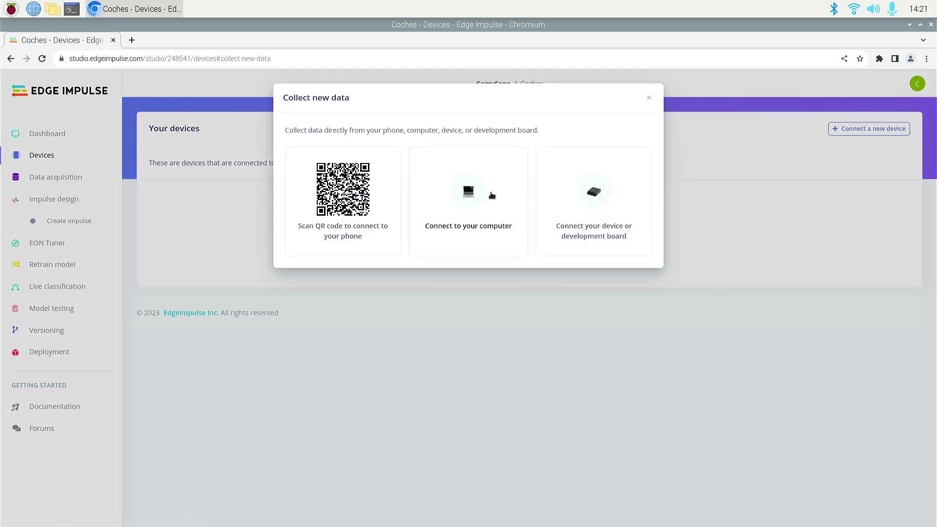
{"action": "left_click", "coordinate": [478, 198]}
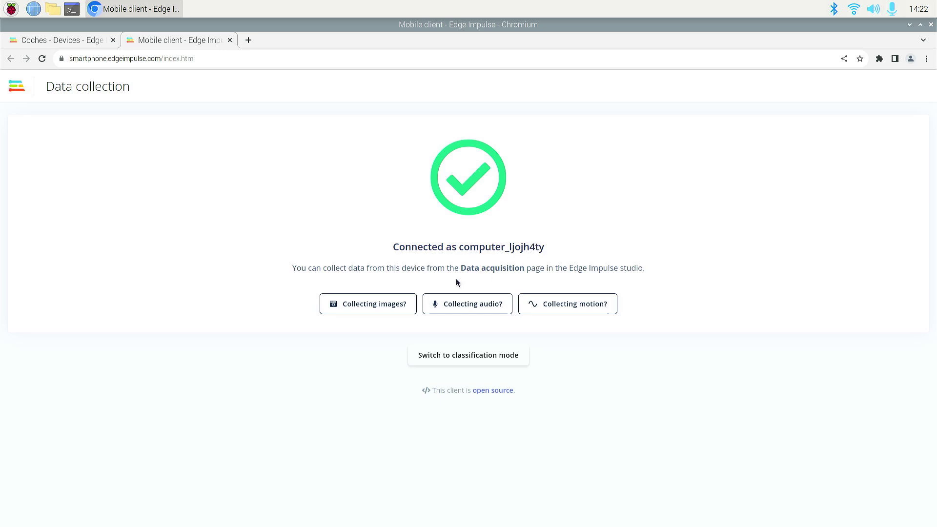
{"action": "left_click", "coordinate": [374, 311]}
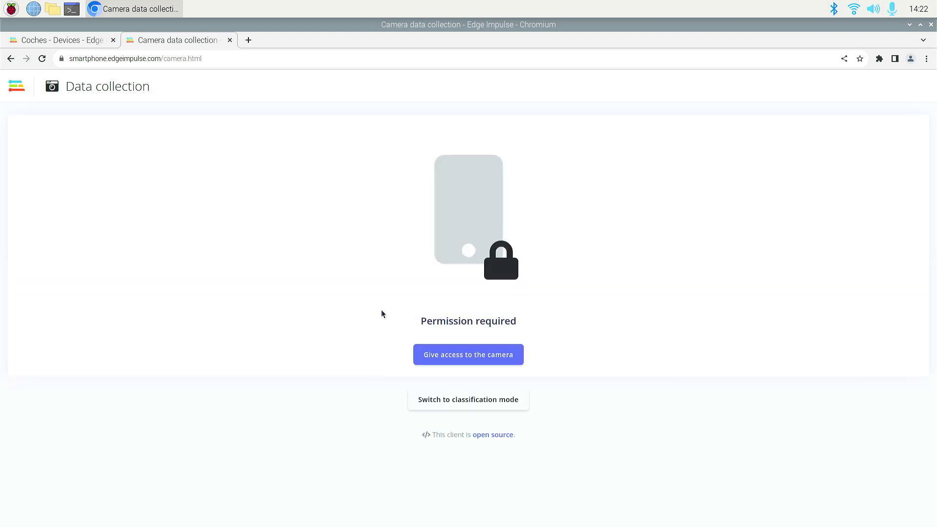
Allow camera access and set the capture label to 'porsche'.
{"action": "left_click", "coordinate": [454, 355]}
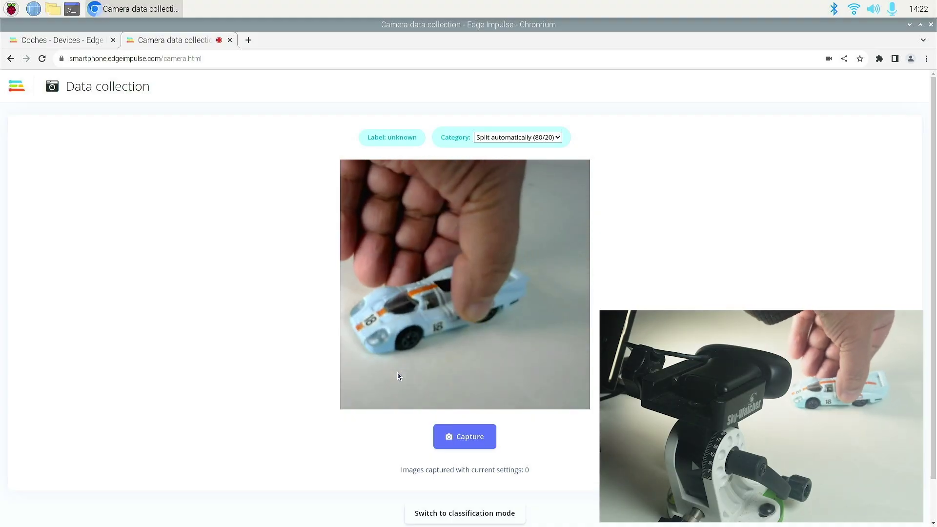
{"action": "left_click", "coordinate": [389, 136]}
{"action": "type", "text": "Po"}
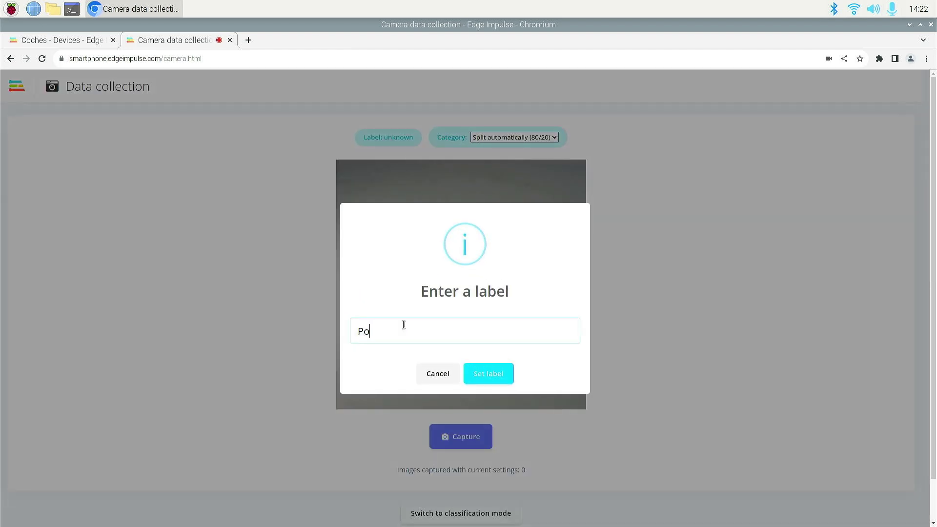
{"action": "type", "text": "rsche"}
{"action": "left_click", "coordinate": [482, 374]}
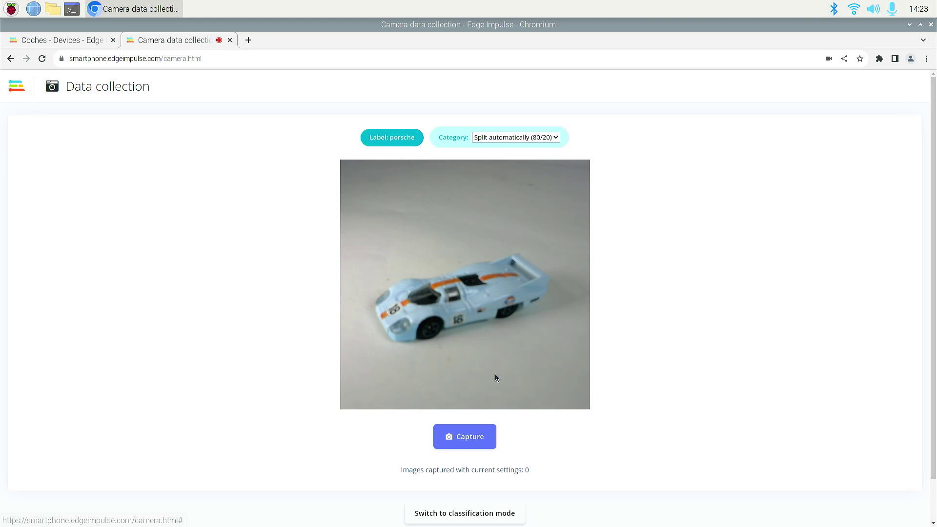
Capture 100 images of the toy car from varied angles under the porsche label.
{"action": "left_click", "coordinate": [470, 439]}
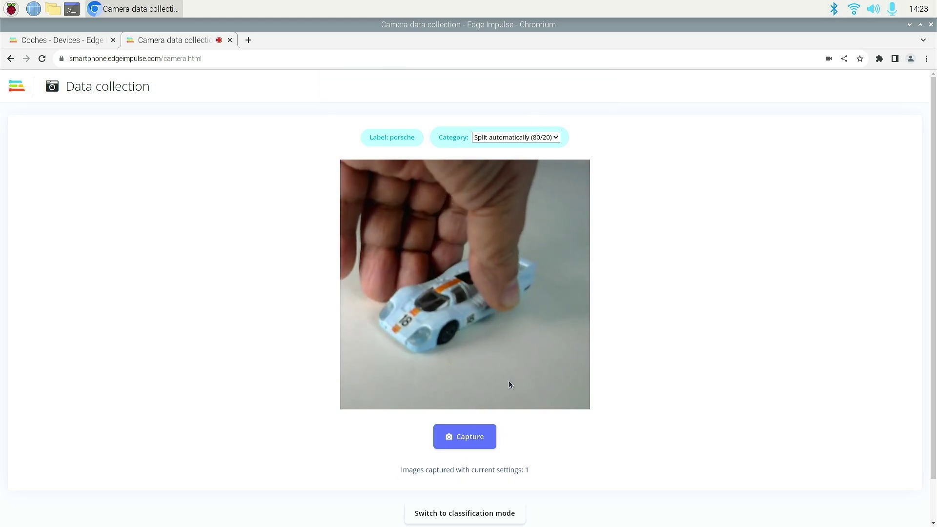
{"action": "left_click", "coordinate": [471, 436]}
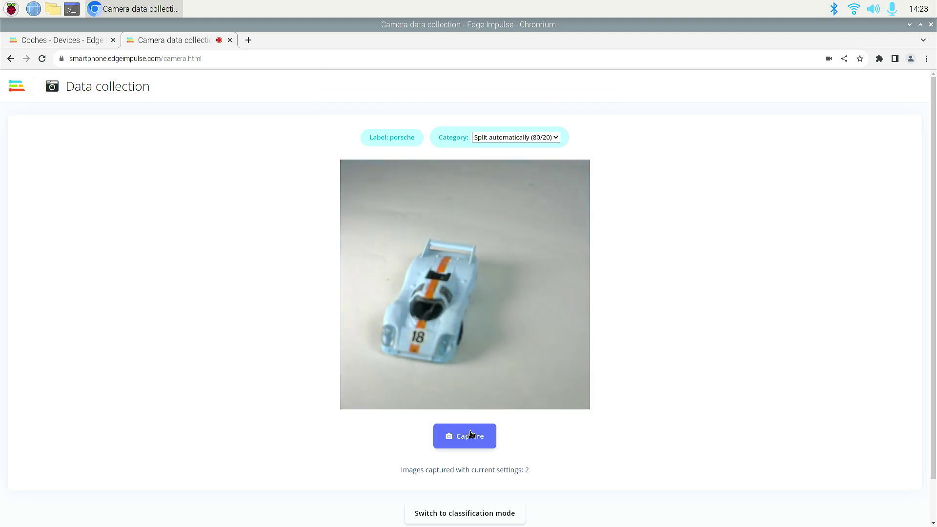
{"action": "left_click", "coordinate": [472, 436]}
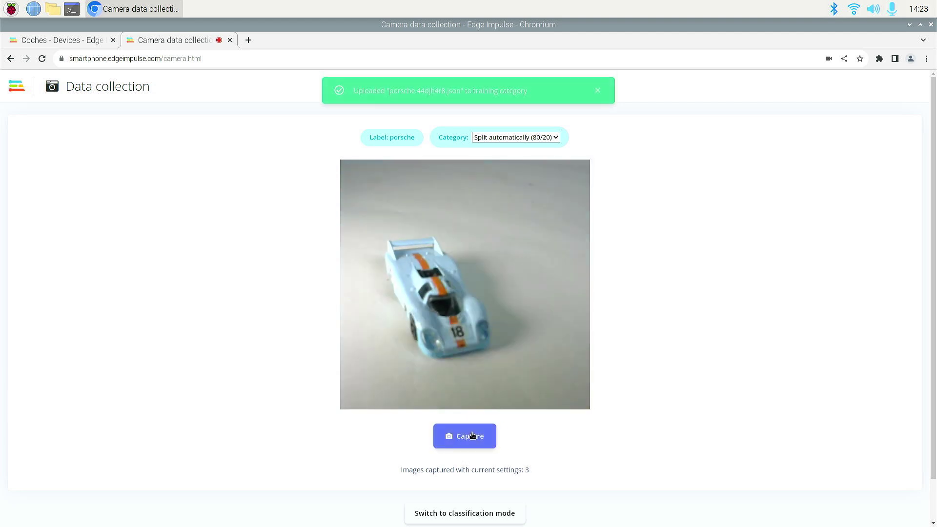
{"action": "left_click", "coordinate": [472, 435]}
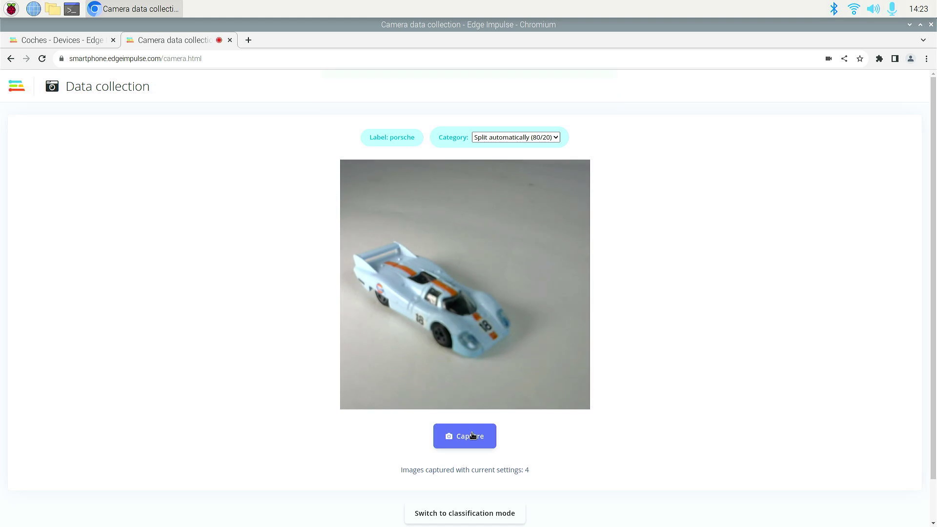
{"action": "left_click", "coordinate": [473, 435]}
{"action": "left_click", "coordinate": [472, 435]}
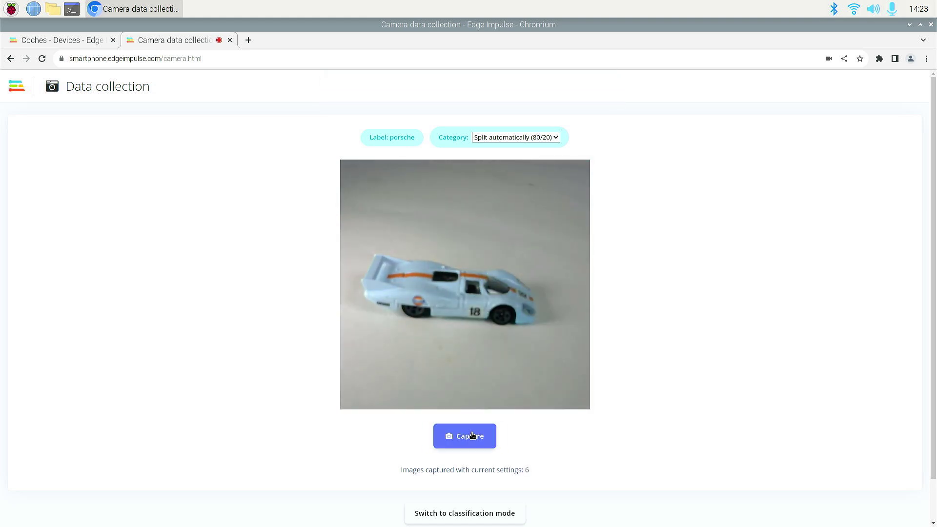
{"action": "left_click", "coordinate": [472, 436]}
{"action": "left_click", "coordinate": [461, 435]}
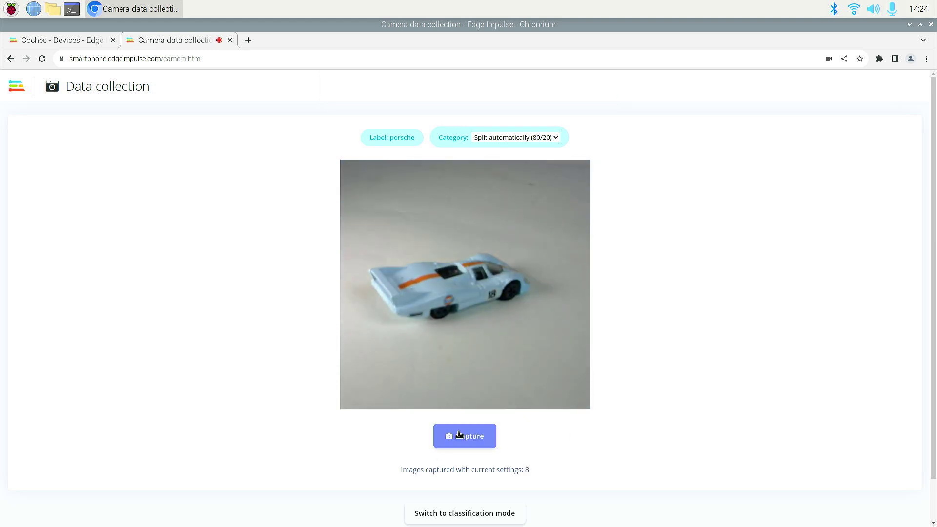
{"action": "left_click", "coordinate": [459, 435]}
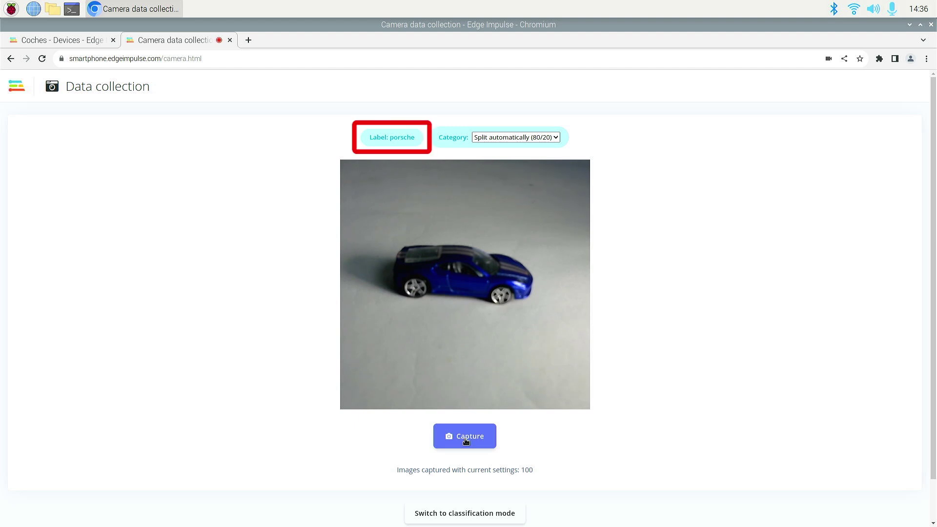
Change the capture label from porsche to 'ferrari'.
{"action": "left_click", "coordinate": [388, 138]}
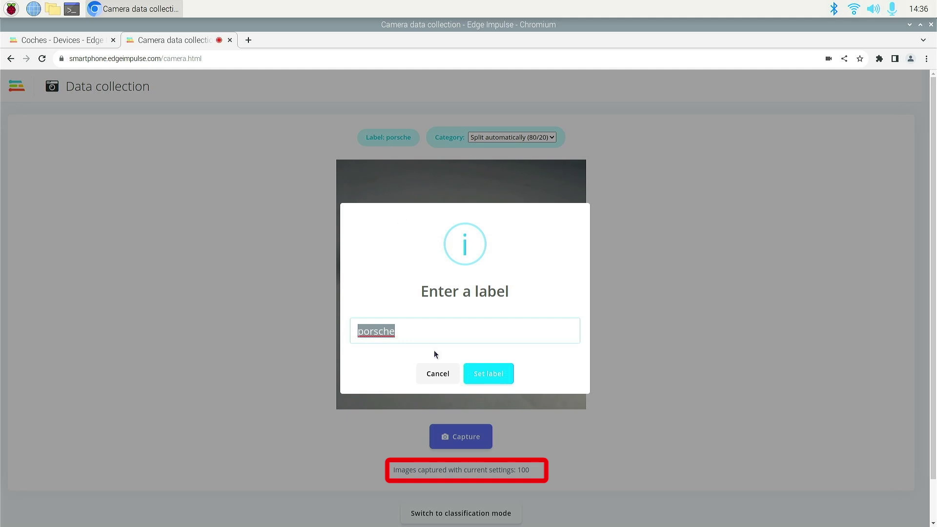
{"action": "key", "text": "BackSpace"}
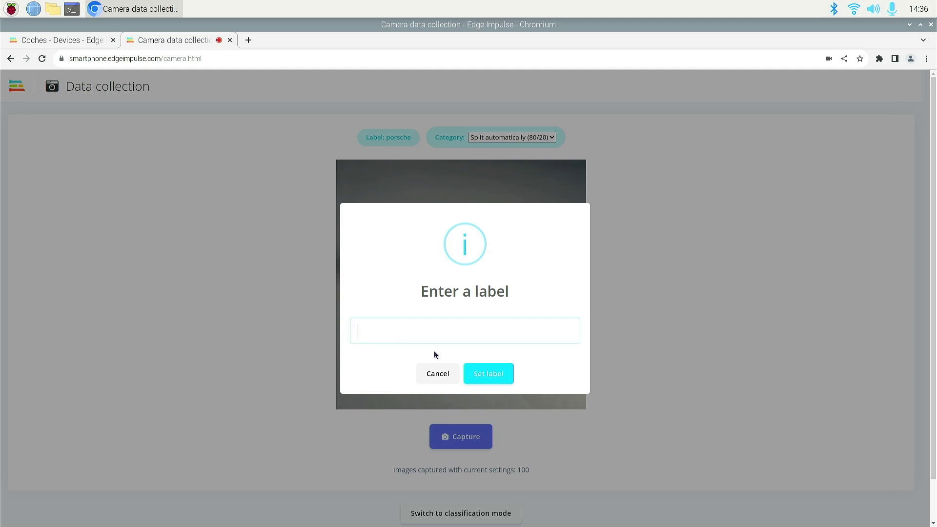
{"action": "type", "text": "ferrari"}
{"action": "left_click", "coordinate": [487, 379]}
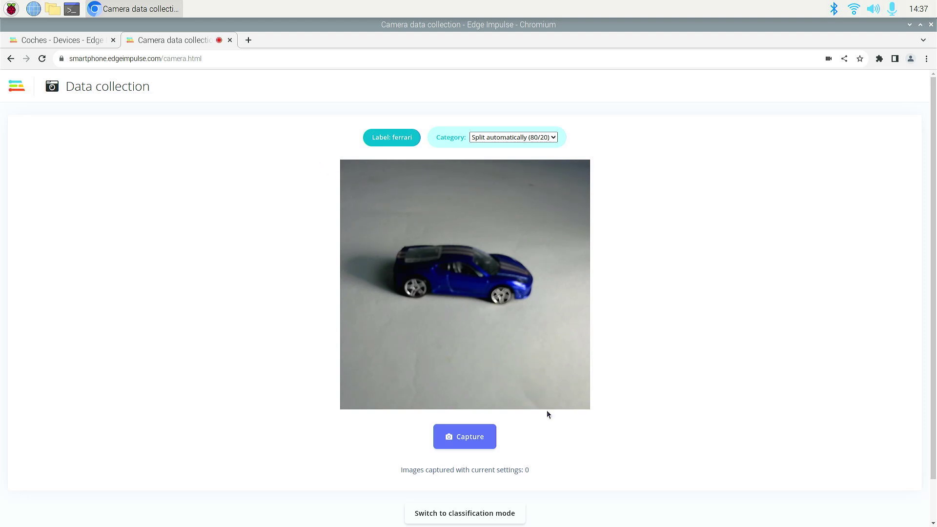
Capture several images of the blue toy car under the ferrari label.
{"action": "left_click", "coordinate": [458, 438]}
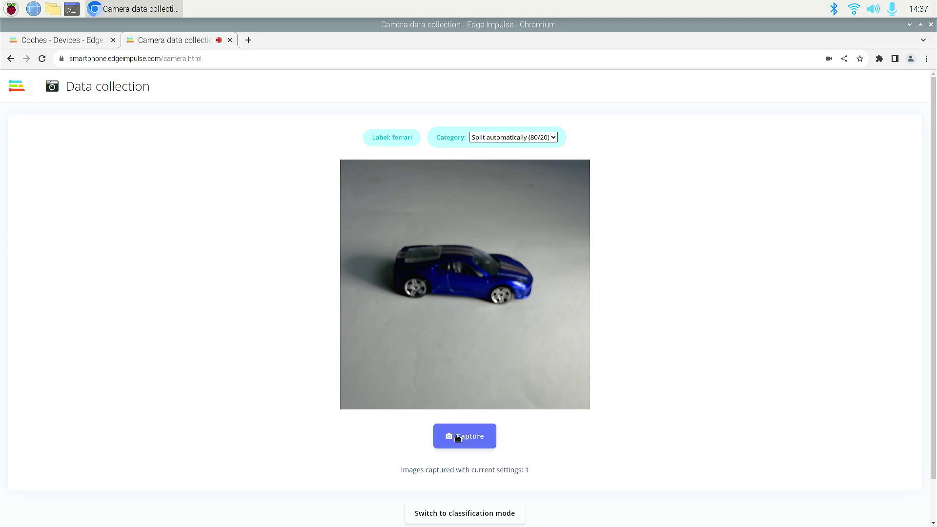
{"action": "left_click", "coordinate": [458, 437]}
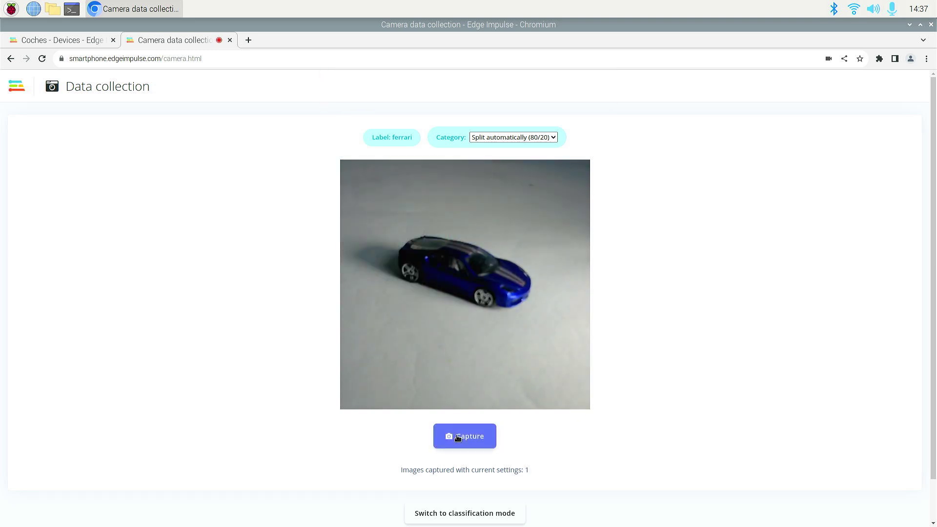
{"action": "left_click", "coordinate": [458, 438]}
{"action": "left_click", "coordinate": [466, 439]}
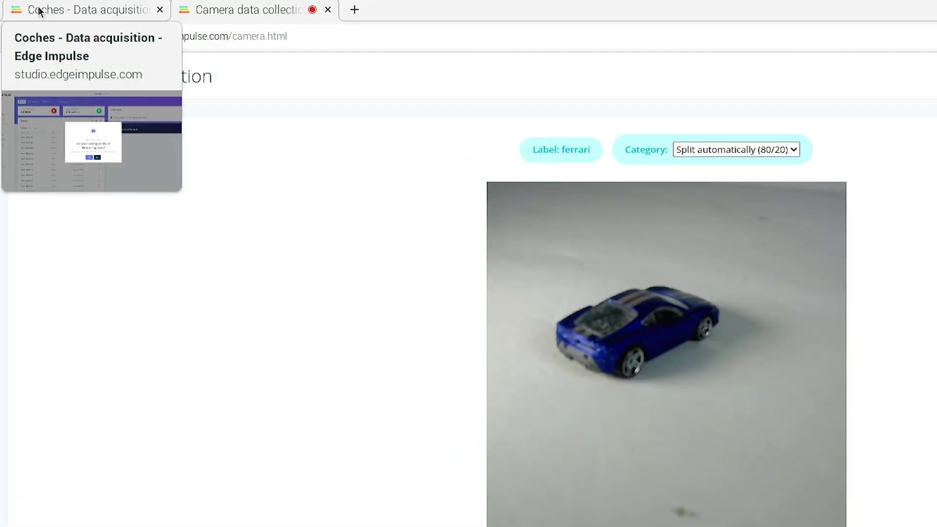
Return to the Coches Data acquisition list and confirm it is an object detection project.
{"action": "left_click", "coordinate": [39, 10]}
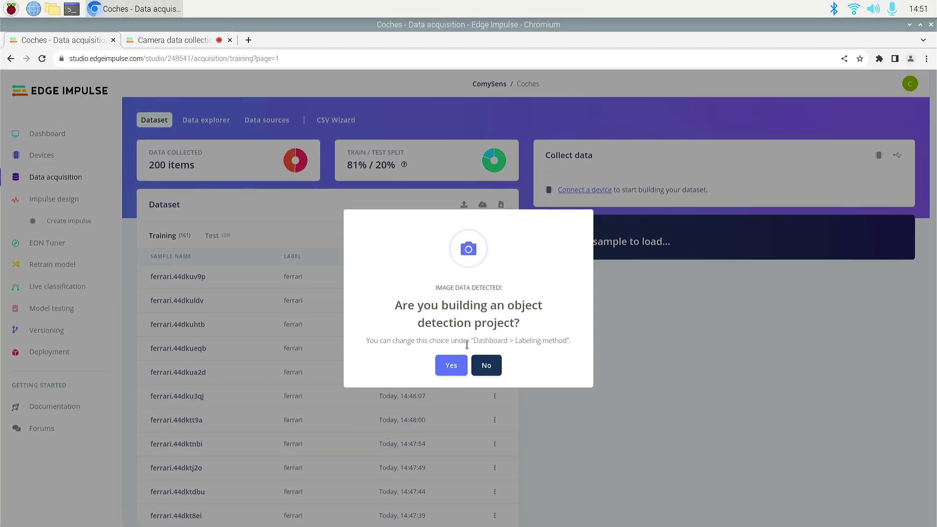
{"action": "left_click", "coordinate": [452, 365]}
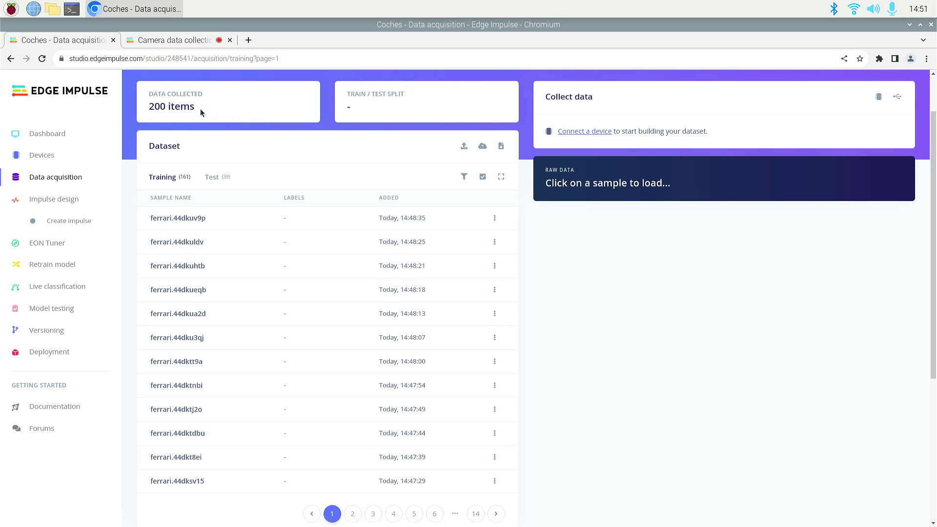
{"action": "mouse_move", "coordinate": [157, 106]}
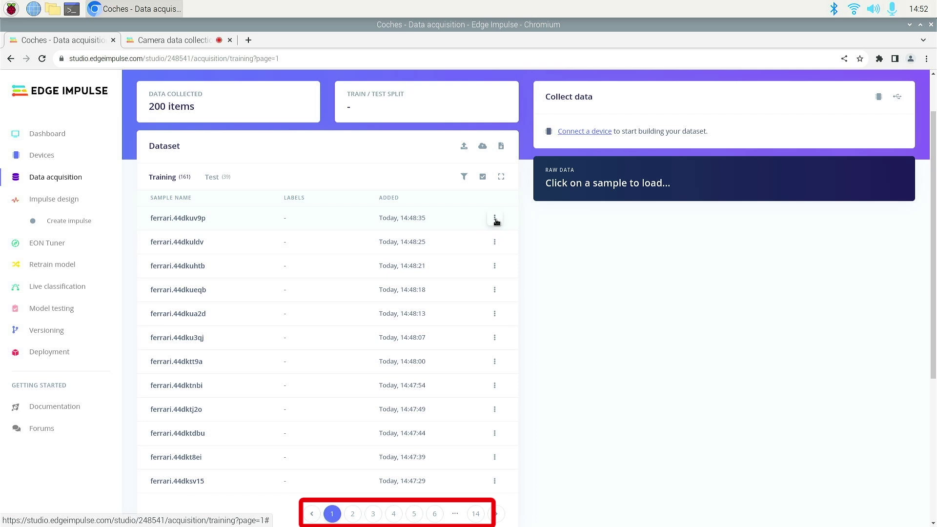
Draw ferrari-labelled bounding boxes on the first training sample and ferrari.44dkuldv.
{"action": "left_click", "coordinate": [495, 218]}
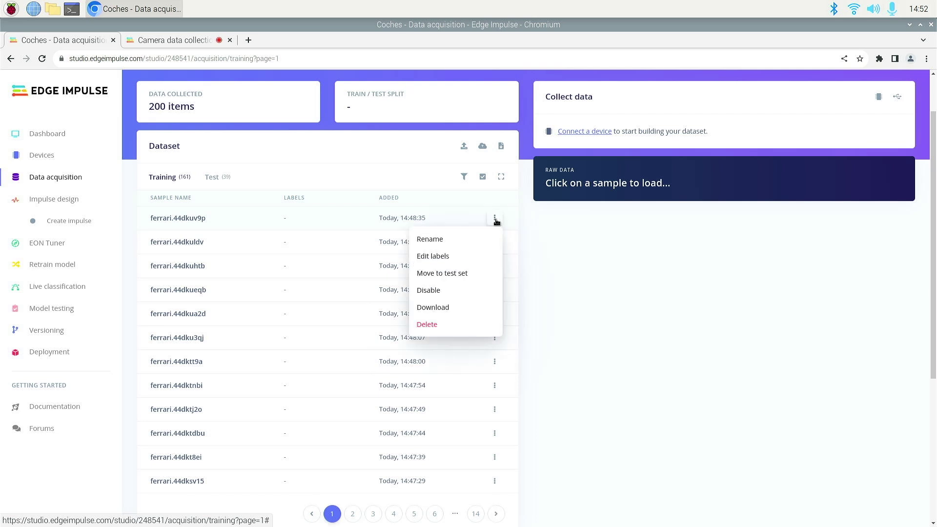
{"action": "left_click", "coordinate": [442, 257]}
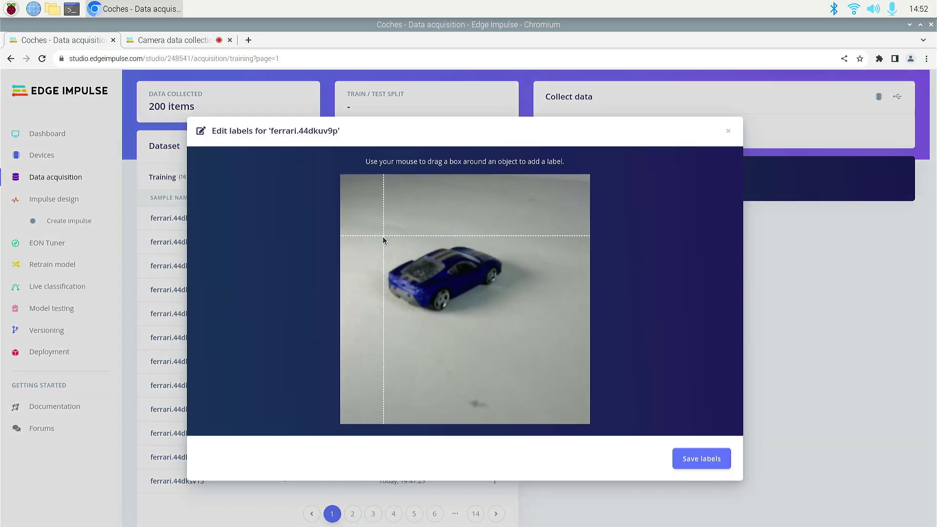
{"action": "mouse_move", "coordinate": [383, 239]}
{"action": "left_mouse_down"}
{"action": "mouse_move", "coordinate": [476, 276]}
{"action": "mouse_move", "coordinate": [513, 324]}
{"action": "mouse_move", "coordinate": [506, 317]}
{"action": "left_mouse_up"}
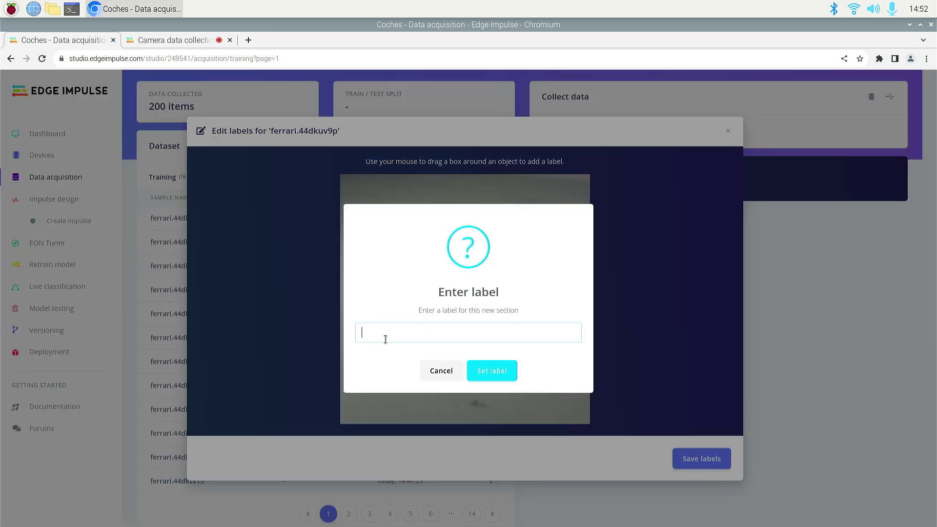
{"action": "type", "text": "ferrari"}
{"action": "left_click", "coordinate": [487, 371]}
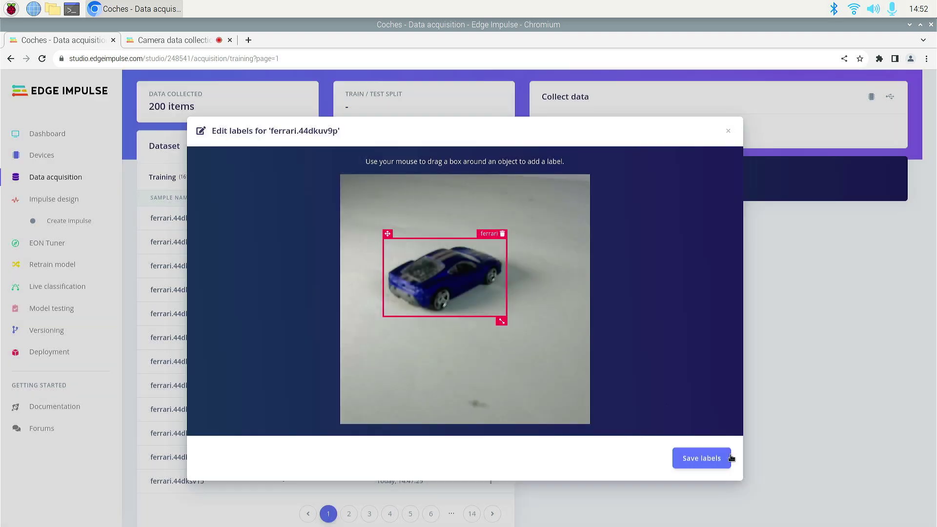
{"action": "left_click", "coordinate": [709, 459]}
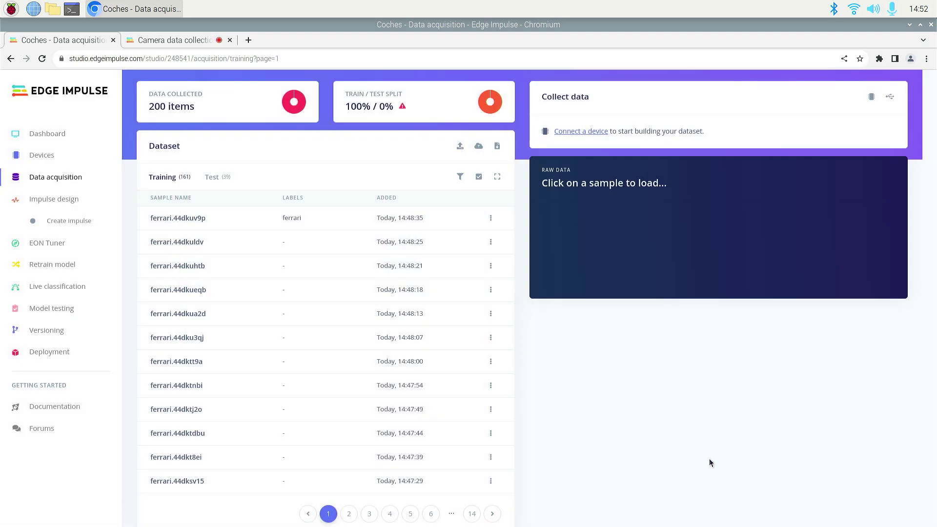
{"action": "left_click", "coordinate": [494, 242]}
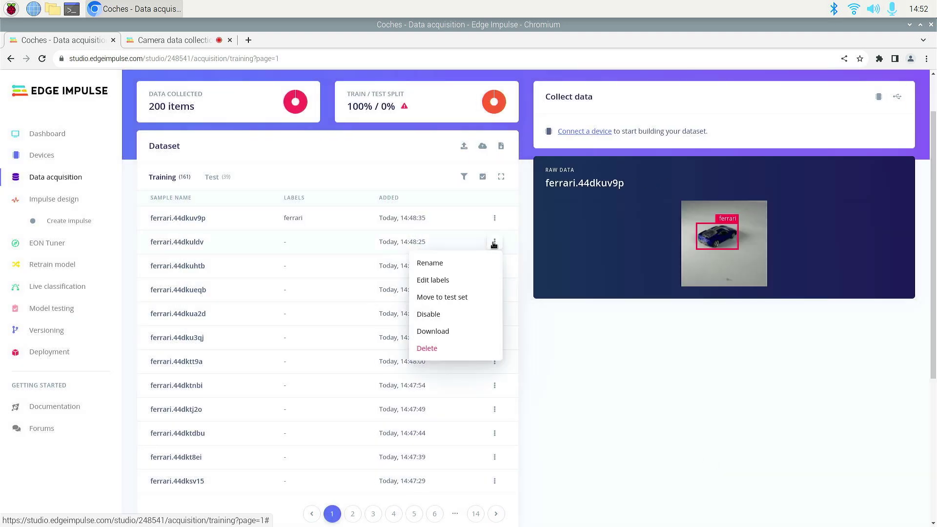
{"action": "left_click", "coordinate": [441, 283]}
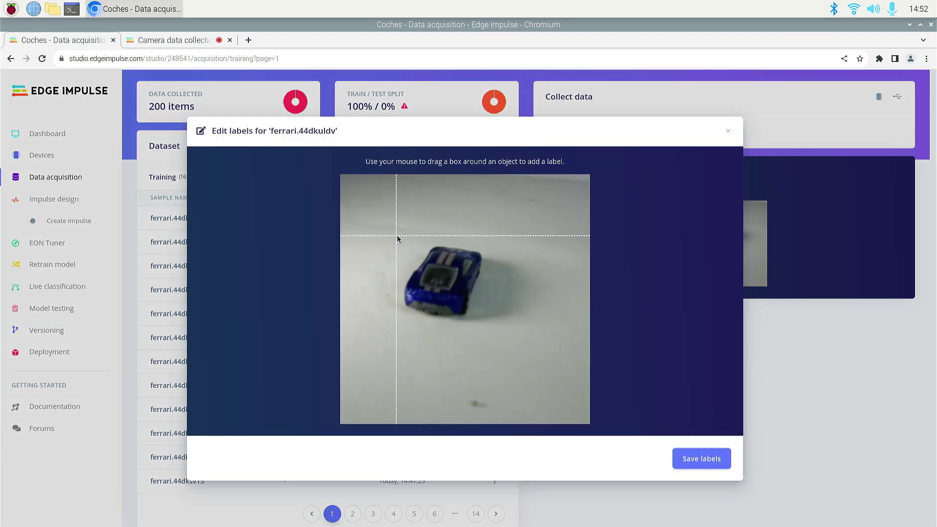
{"action": "left_click_drag", "start_coordinate": [399, 235], "coordinate": [488, 324]}
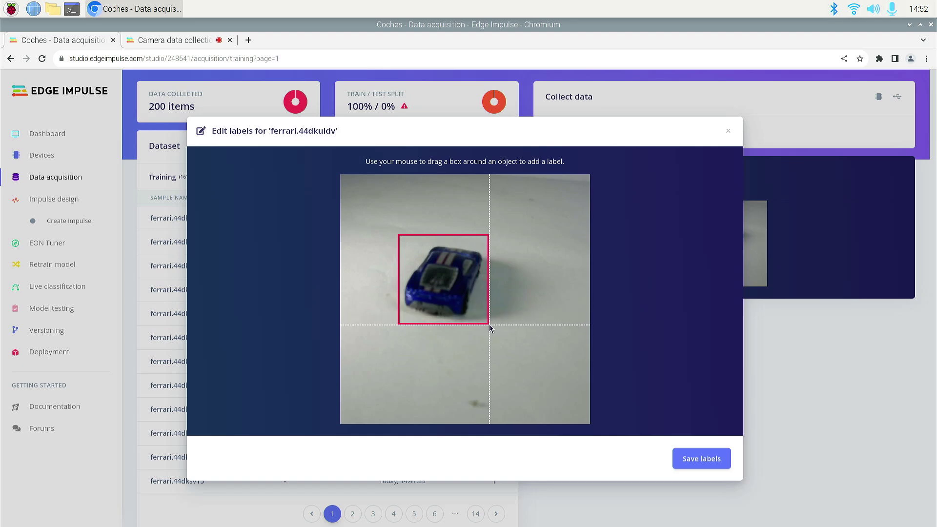
{"action": "left_click_drag", "start_coordinate": [489, 325], "coordinate": [489, 324]}
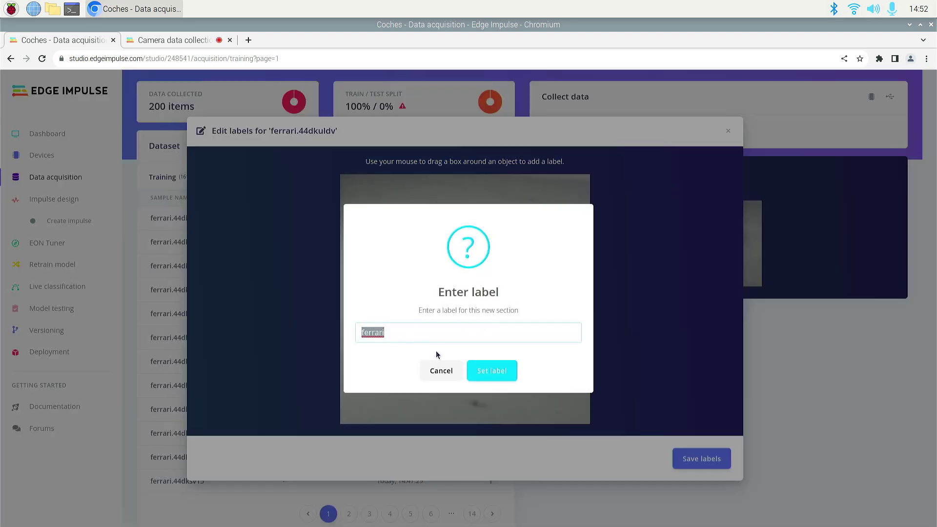
{"action": "left_click", "coordinate": [482, 367]}
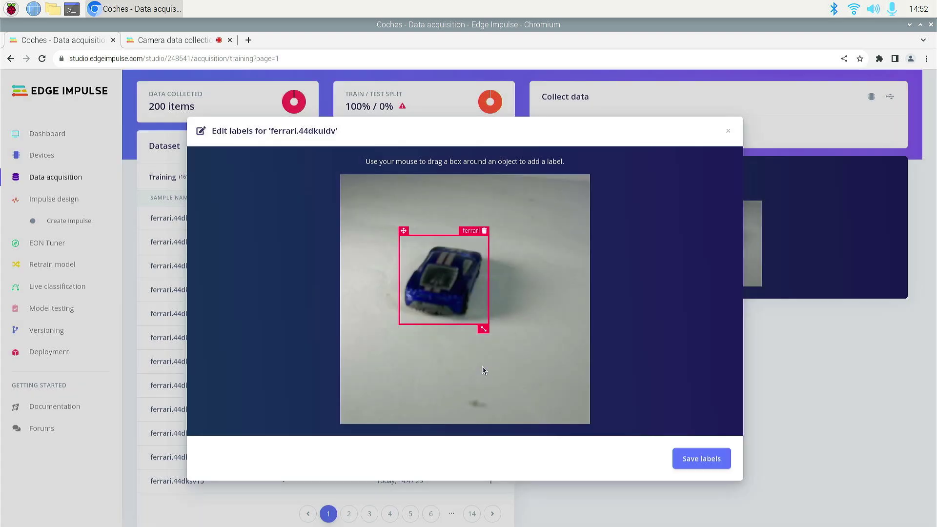
{"action": "left_click", "coordinate": [717, 460]}
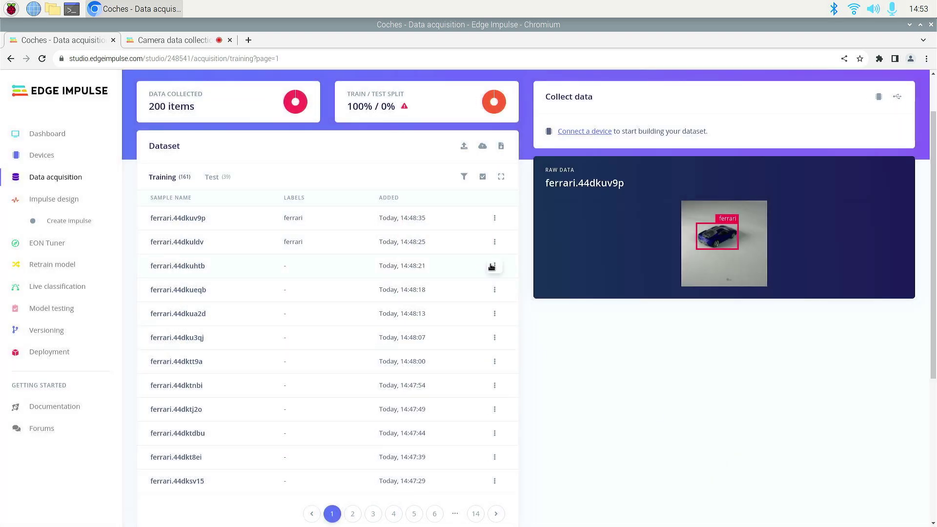
Box the cars in ferrari.44dkuhtb and ferrari.44dkueqb with the ferrari label.
{"action": "left_click", "coordinate": [492, 268]}
{"action": "left_click", "coordinate": [455, 306]}
{"action": "left_click_drag", "start_coordinate": [410, 239], "coordinate": [487, 325]}
{"action": "left_click", "coordinate": [493, 368]}
{"action": "left_click", "coordinate": [699, 459]}
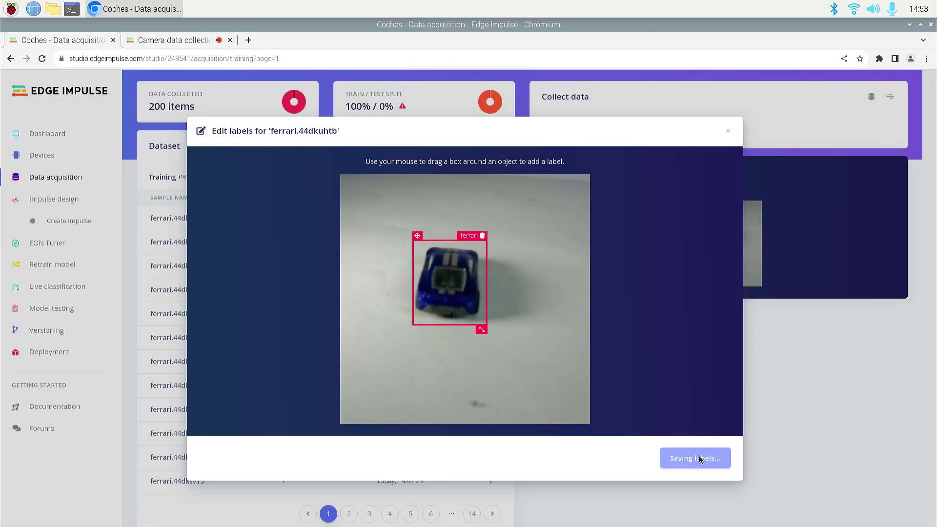
{"action": "left_click", "coordinate": [492, 292]}
{"action": "left_click", "coordinate": [449, 330]}
{"action": "left_click_drag", "start_coordinate": [418, 249], "coordinate": [511, 344]}
{"action": "left_click", "coordinate": [512, 361]}
{"action": "left_click", "coordinate": [677, 454]}
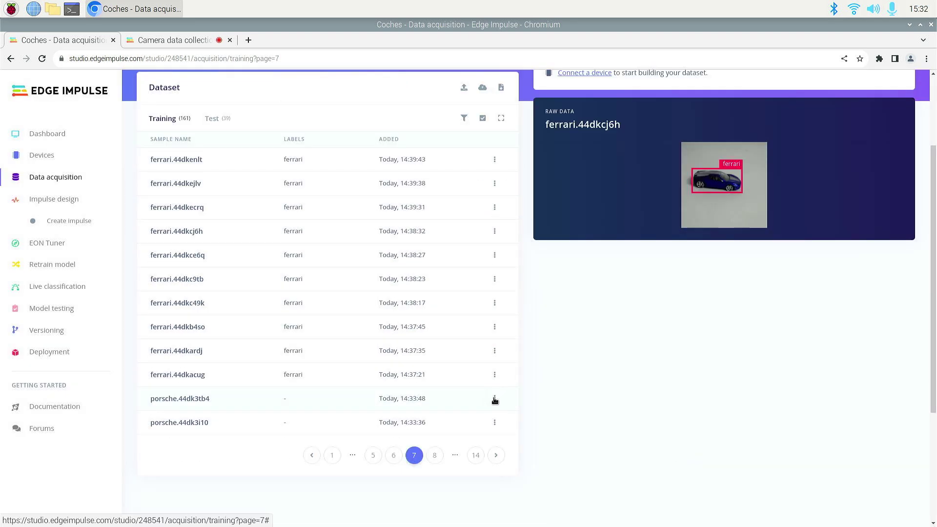
Box the first porsche sample and porsche.44dk3i10, replacing the prefilled ferrari label with porsche.
{"action": "left_click", "coordinate": [495, 398]}
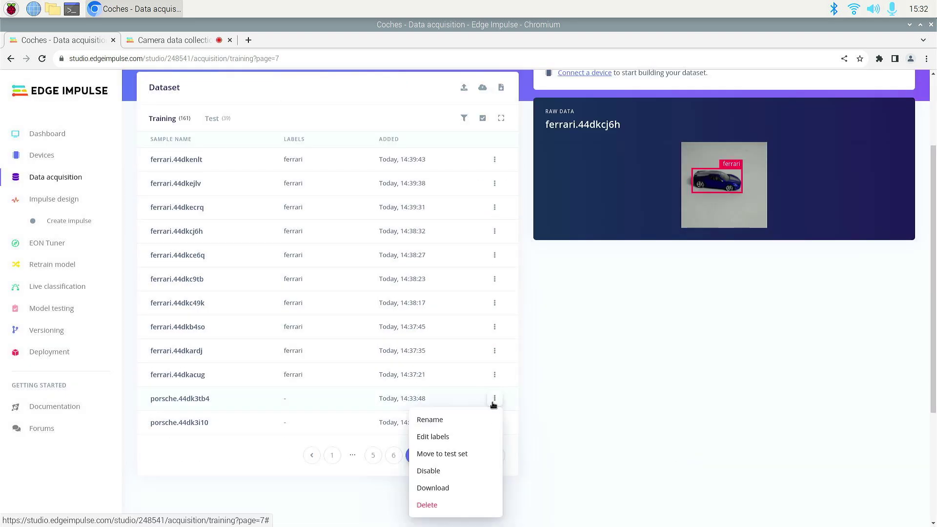
{"action": "left_click", "coordinate": [449, 436]}
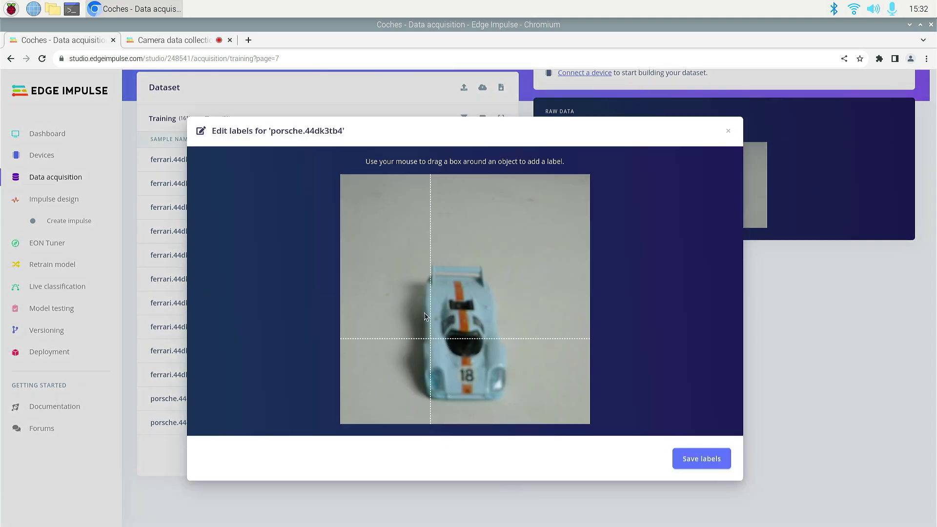
{"action": "left_click_drag", "start_coordinate": [408, 257], "coordinate": [515, 409]}
{"action": "key", "text": "BackSpace"}
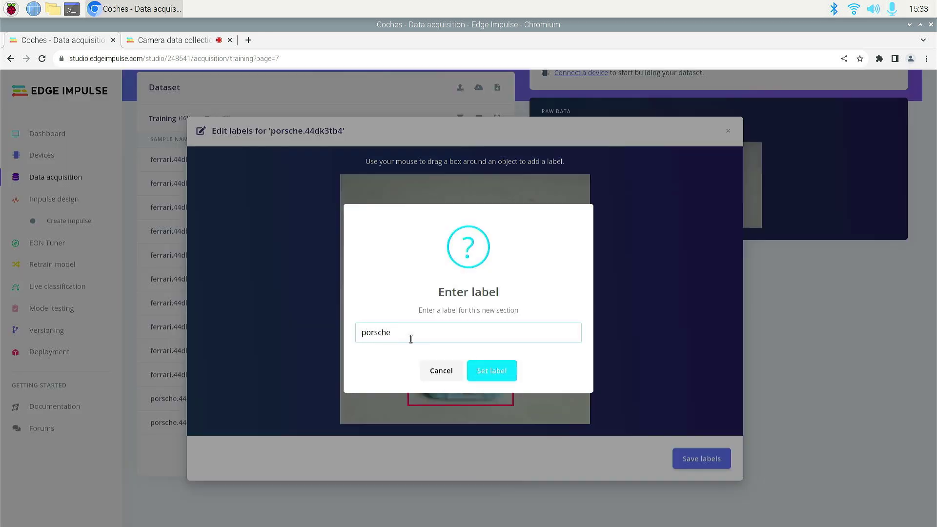
{"action": "left_click", "coordinate": [503, 375]}
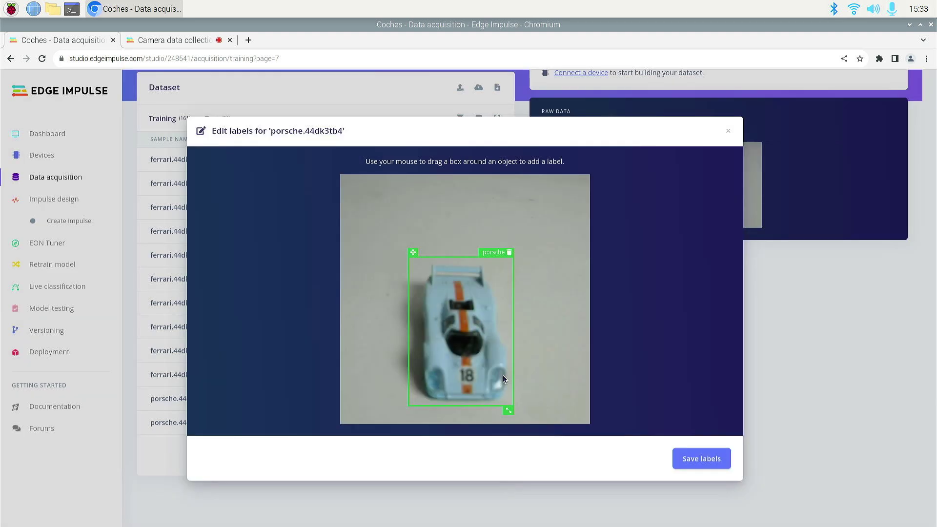
{"action": "left_click", "coordinate": [695, 462]}
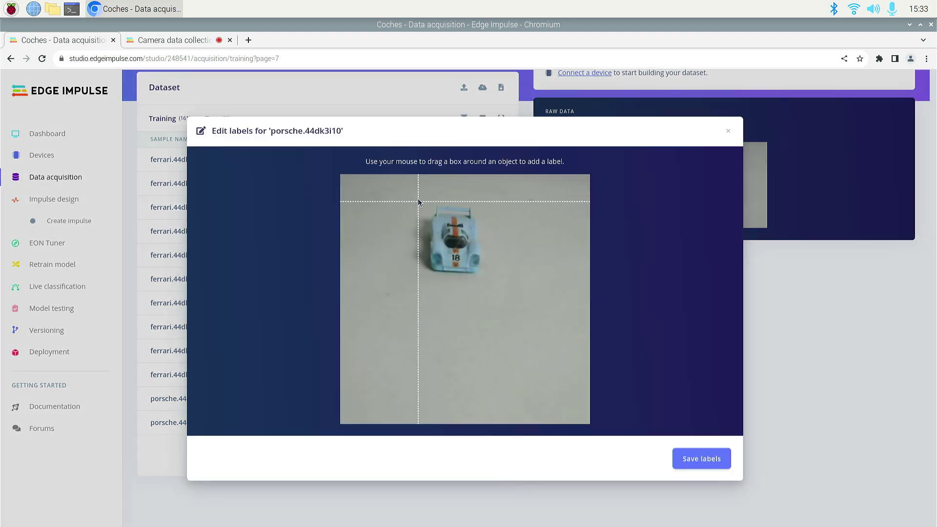
{"action": "left_click_drag", "start_coordinate": [421, 195], "coordinate": [485, 283]}
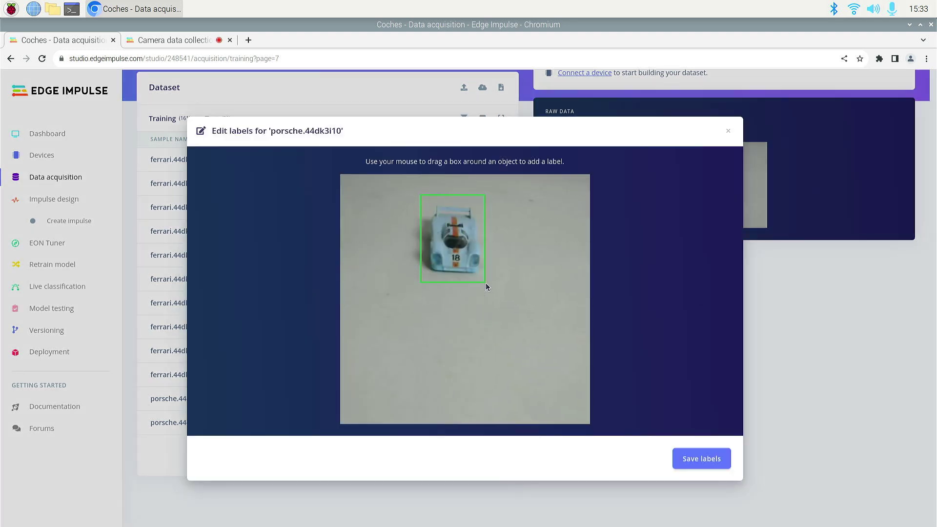
{"action": "key", "text": "Return"}
{"action": "left_click", "coordinate": [701, 458]}
{"action": "left_click", "coordinate": [414, 455]}
Draw a porsche-labelled bounding box around the car in porsche.44dk3968.
{"action": "left_click", "coordinate": [495, 160]}
{"action": "left_click", "coordinate": [440, 190]}
{"action": "left_click_drag", "start_coordinate": [420, 197], "coordinate": [493, 279]}
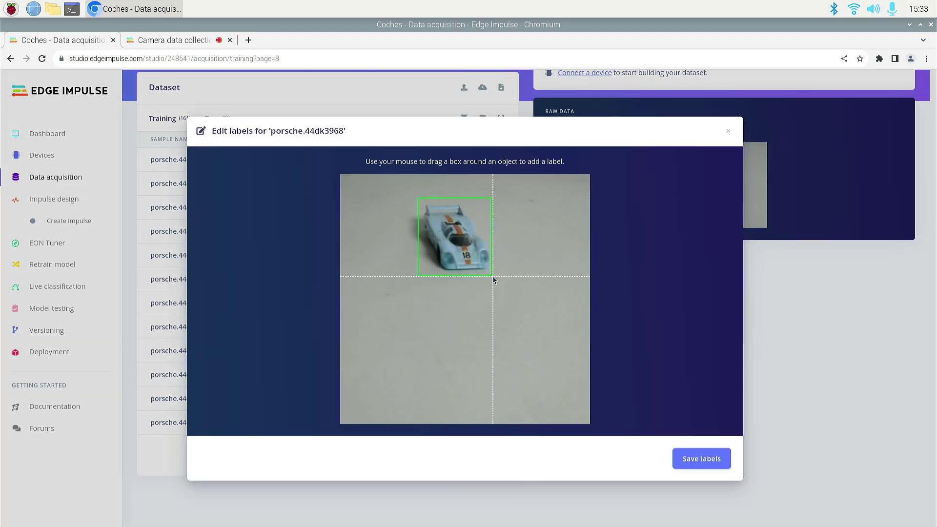
{"action": "key", "text": "Return"}
{"action": "left_click", "coordinate": [701, 459]}
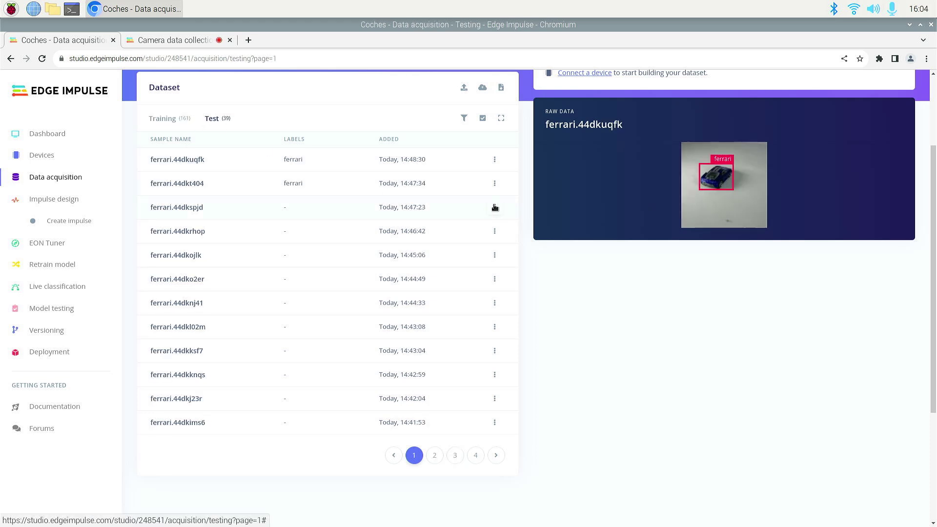
Box test samples ferrari.44dkspjd and ferrari.44dkrhop as ferrari, then go to Impulse design.
{"action": "left_click", "coordinate": [495, 207]}
{"action": "left_click", "coordinate": [440, 248]}
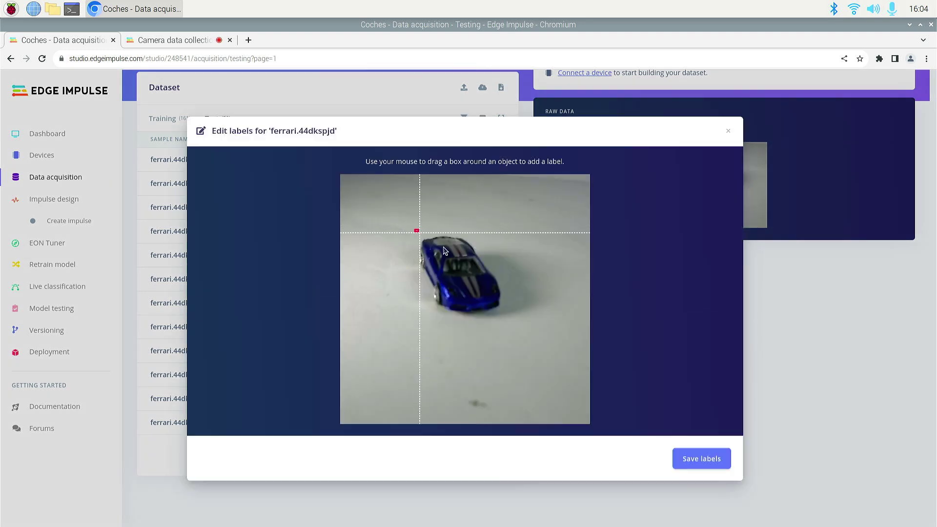
{"action": "left_click_drag", "start_coordinate": [444, 250], "coordinate": [505, 318]}
{"action": "left_click", "coordinate": [494, 372]}
{"action": "left_click", "coordinate": [708, 459]}
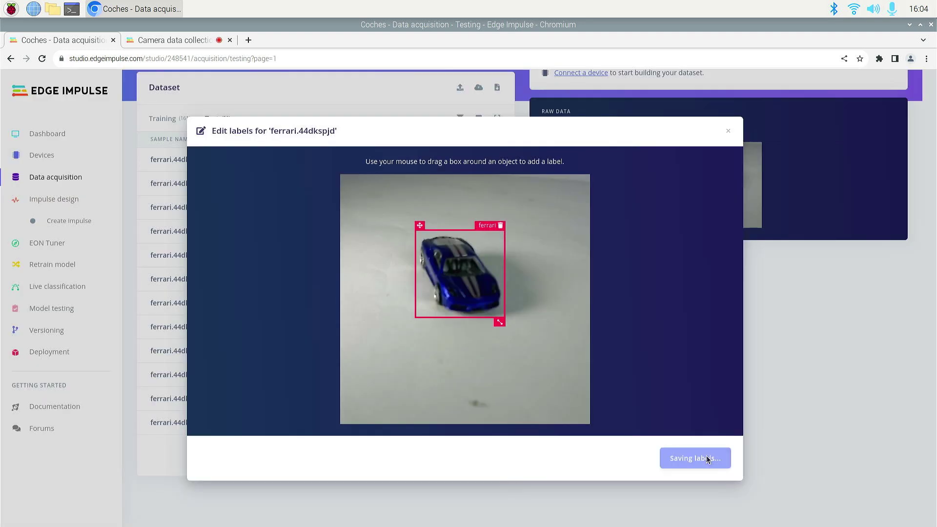
{"action": "left_click", "coordinate": [495, 231]}
{"action": "left_click", "coordinate": [447, 268]}
{"action": "left_click_drag", "start_coordinate": [428, 215], "coordinate": [493, 295]}
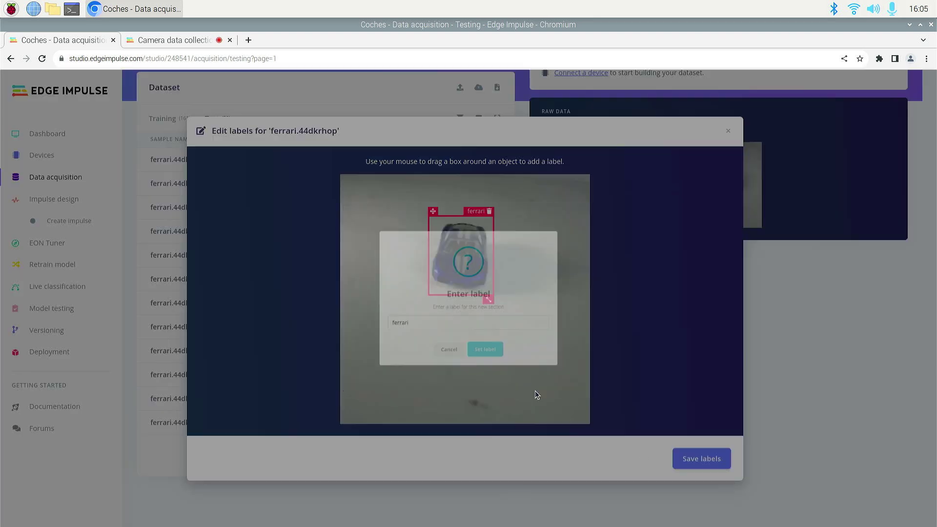
{"action": "key", "text": "Return"}
{"action": "left_click", "coordinate": [702, 458]}
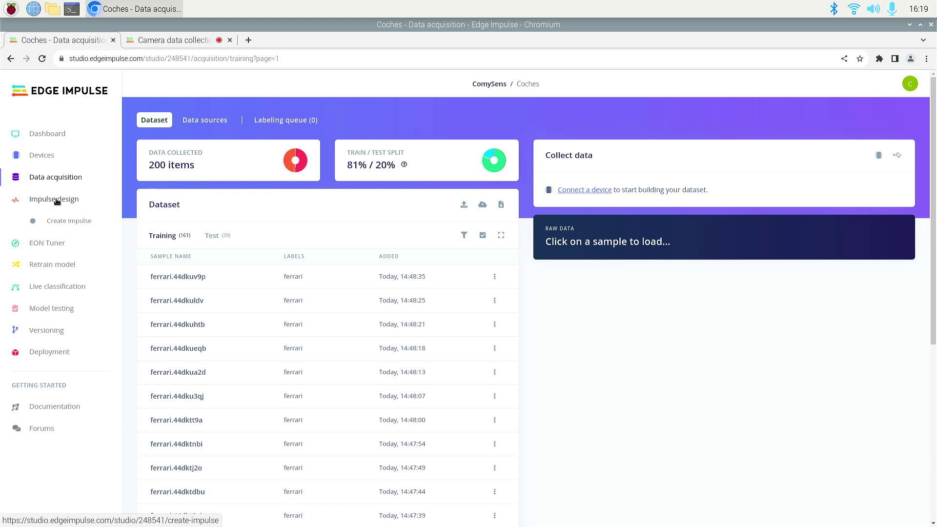
{"action": "left_click", "coordinate": [57, 201]}
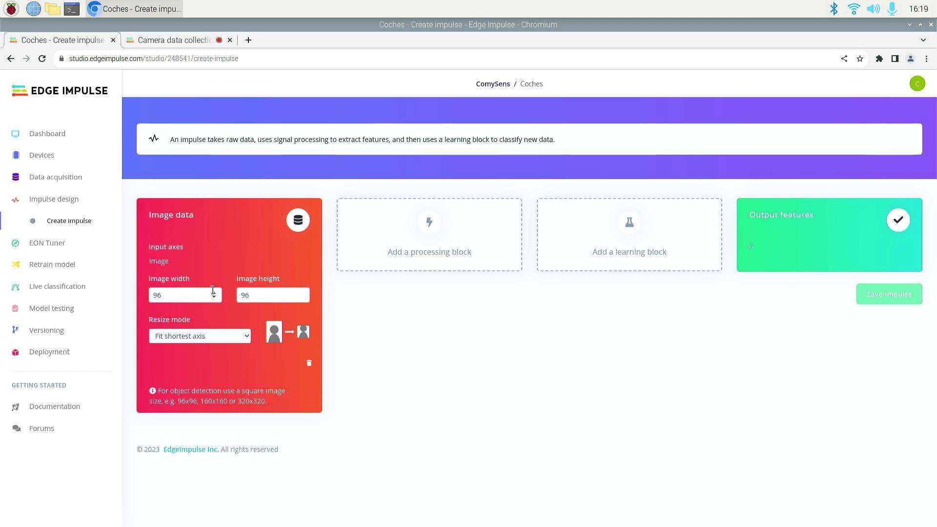
Set impulse input to 160×160 images with Fit longest axis and add the Image processing block.
{"action": "left_click", "coordinate": [215, 294]}
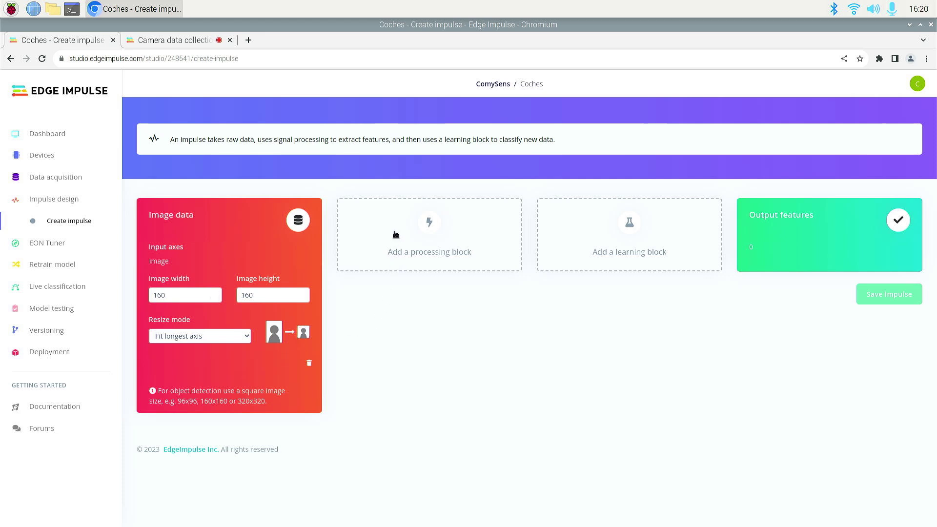
{"action": "left_click", "coordinate": [396, 236]}
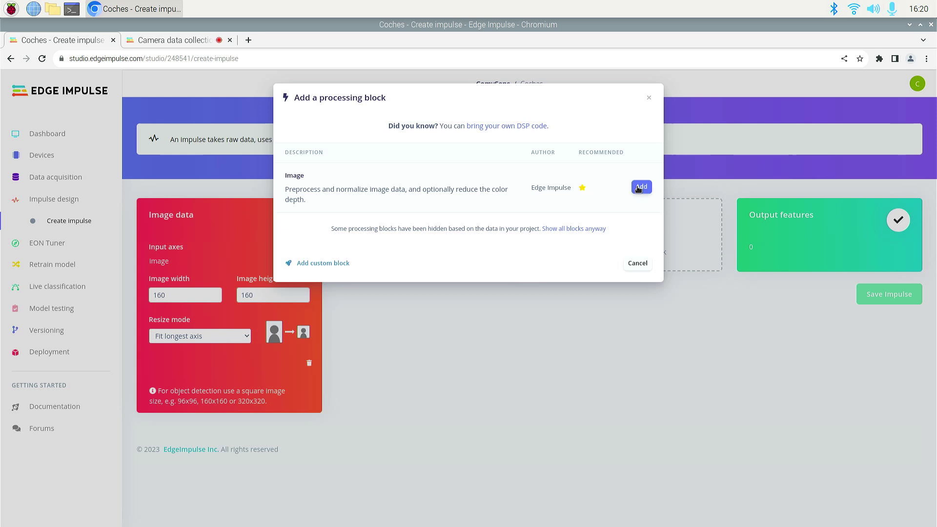
{"action": "left_click", "coordinate": [633, 189]}
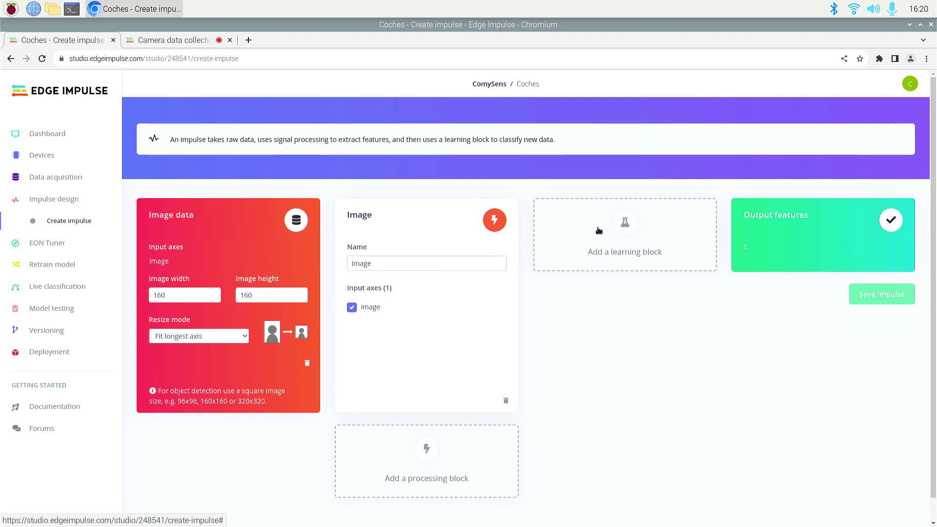
Add an Object Detection (Images) block outputting ferrari and porsche, then save the impulse.
{"action": "left_click", "coordinate": [599, 230]}
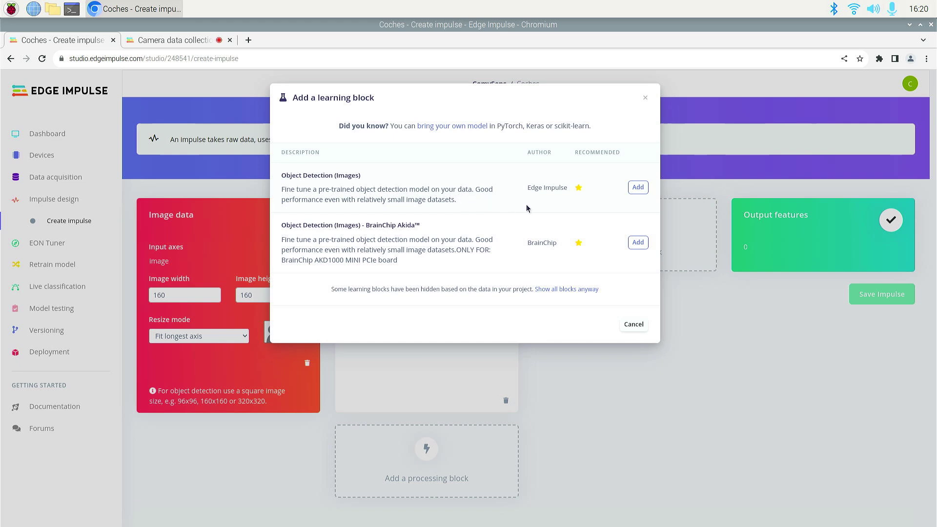
{"action": "left_click", "coordinate": [640, 187]}
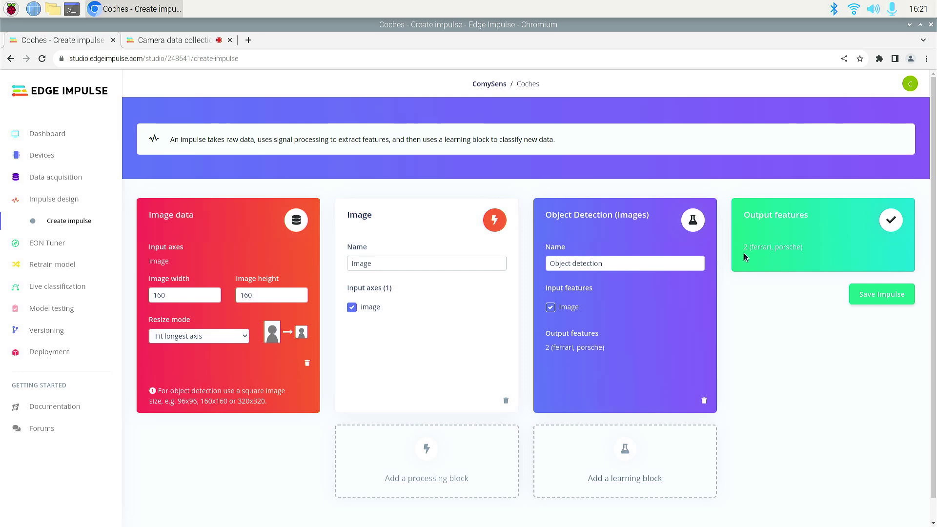
{"action": "left_click", "coordinate": [895, 296]}
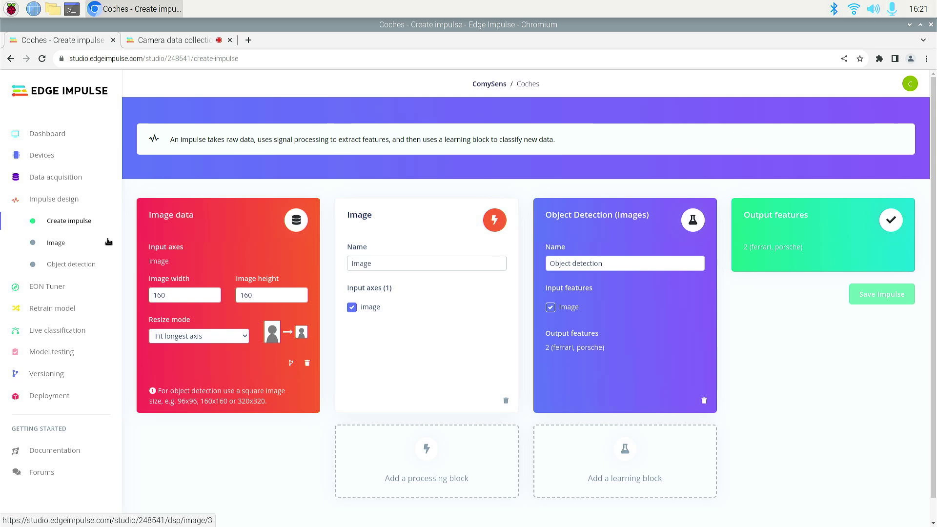
Set the Image block's color depth to Grayscale and generate features for 161 training items.
{"action": "left_click", "coordinate": [57, 243]}
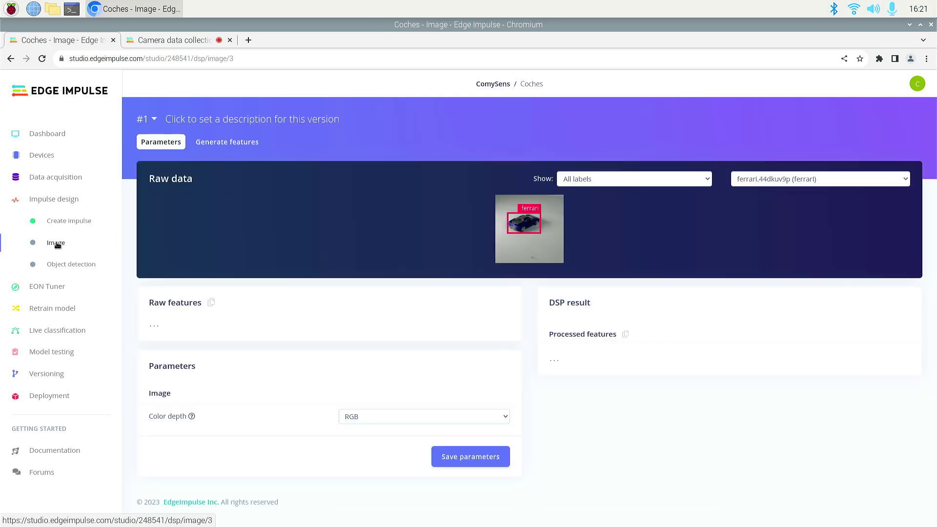
{"action": "left_click", "coordinate": [502, 420]}
{"action": "left_click", "coordinate": [355, 438]}
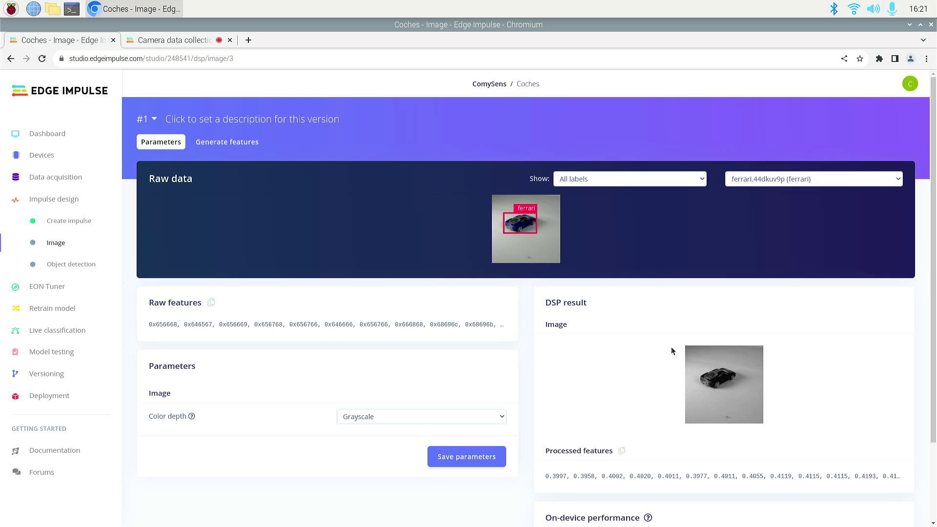
{"action": "left_click", "coordinate": [473, 460]}
{"action": "left_click", "coordinate": [466, 289]}
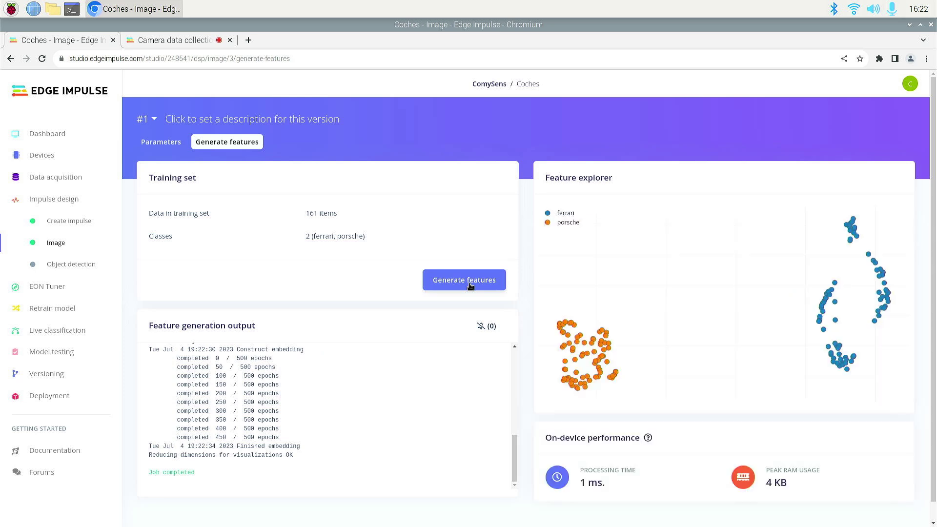
{"action": "left_click", "coordinate": [70, 265]}
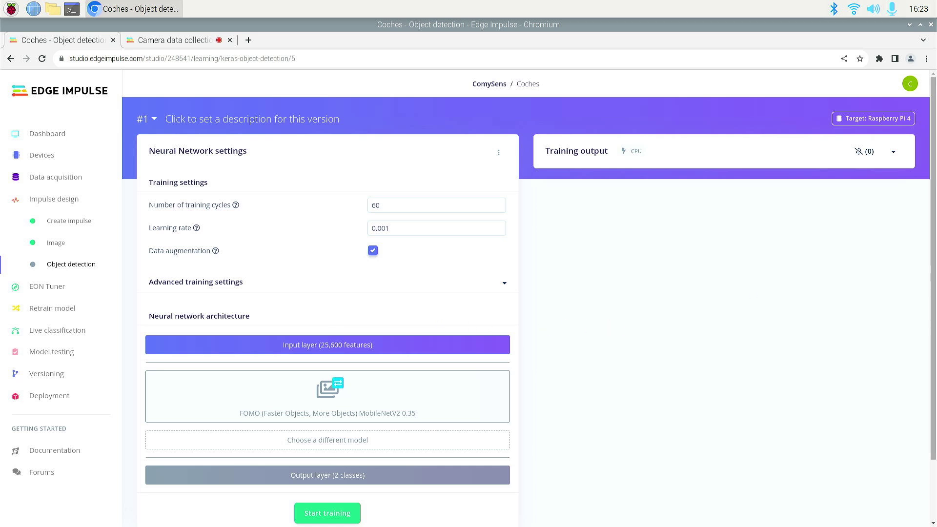
Train FOMO with 60 cycles at 0.001 learning rate, reaching 98.8% F1 and 6 ms inference.
{"action": "scroll", "coordinate": [935, 229], "scroll_direction": "down", "scroll_amount": 1}
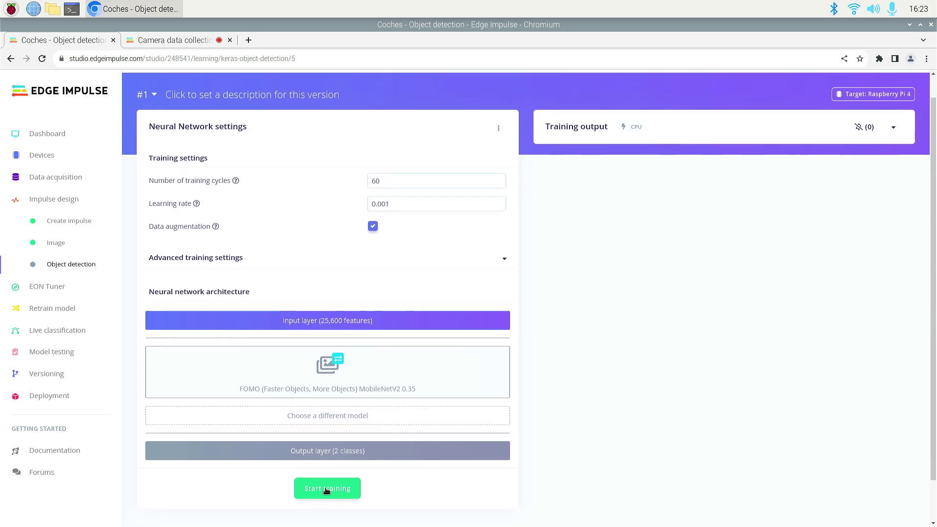
{"action": "left_click", "coordinate": [328, 490]}
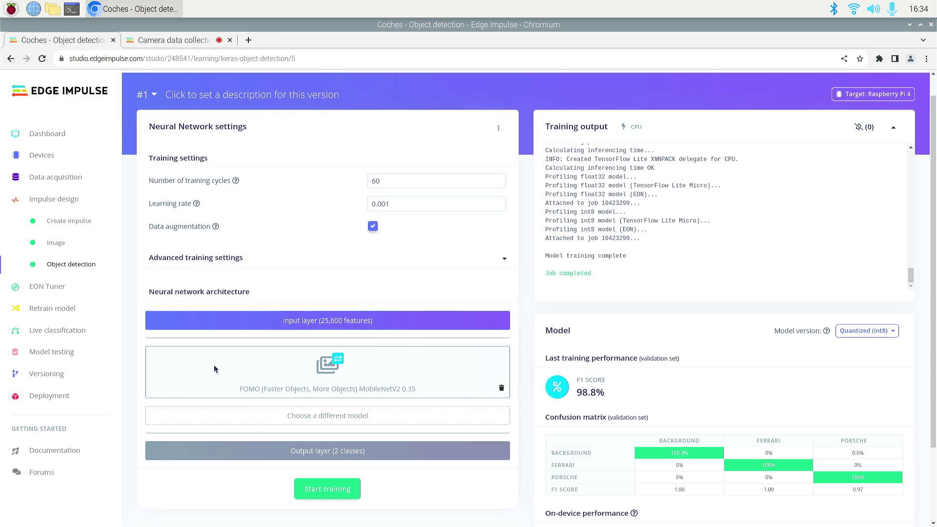
{"action": "scroll", "coordinate": [696, 265], "scroll_direction": "down", "scroll_amount": 2}
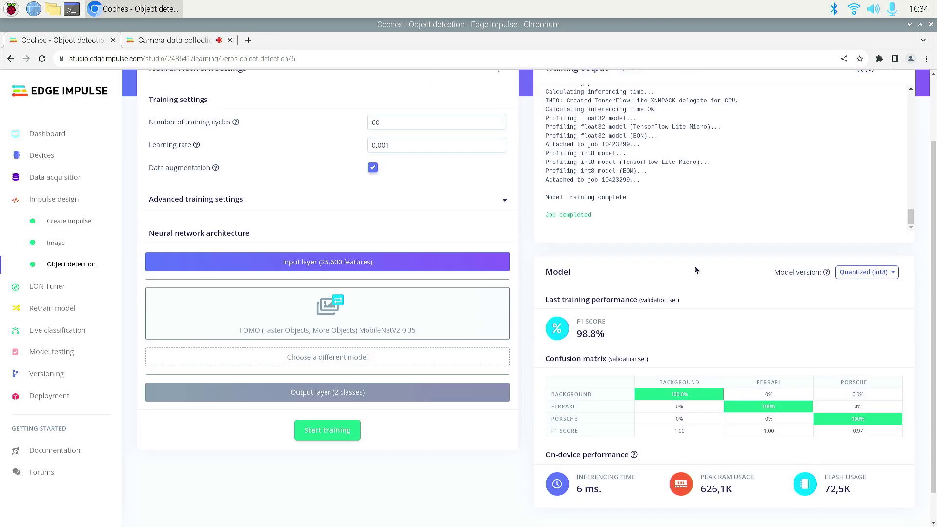
{"action": "scroll", "coordinate": [695, 266], "scroll_direction": "down", "scroll_amount": 1}
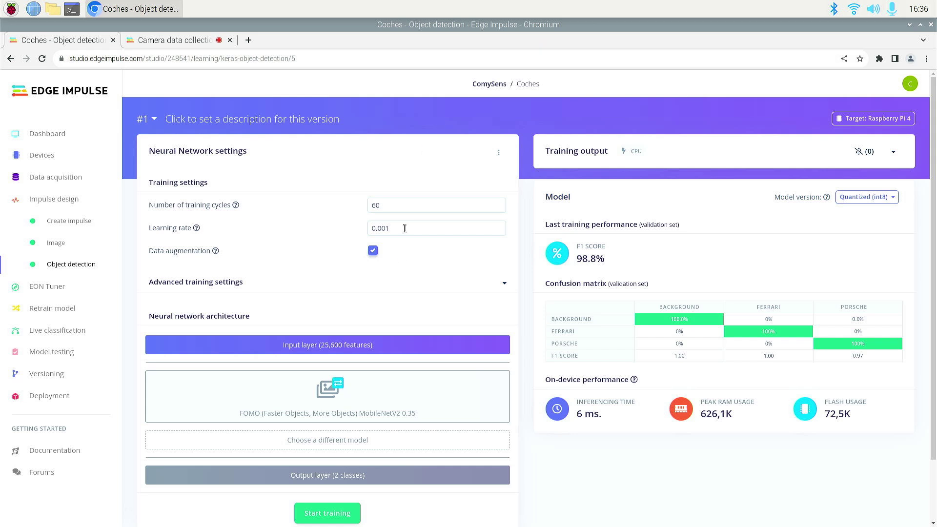
Classify all test samples in Model testing (94.87% accuracy), then open the Versioning page.
{"action": "left_click", "coordinate": [39, 357]}
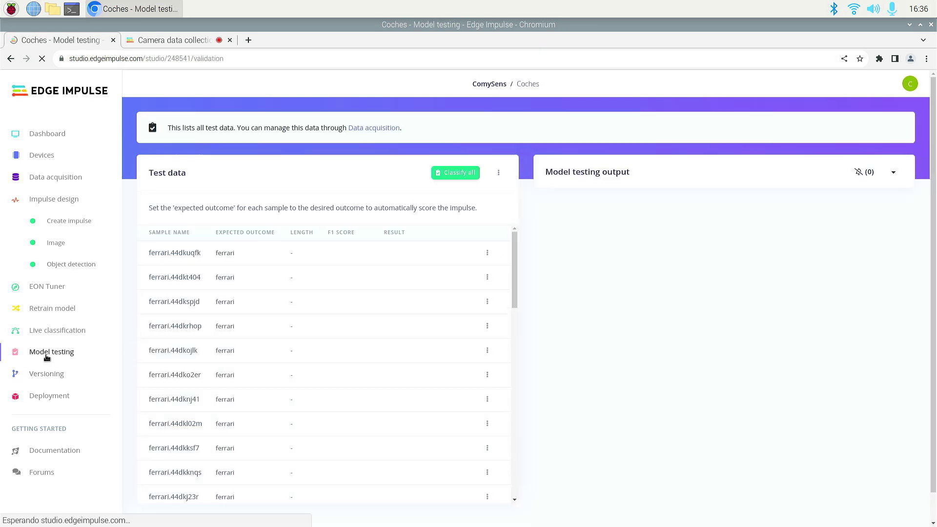
{"action": "scroll", "coordinate": [415, 267], "scroll_direction": "down", "scroll_amount": 5}
{"action": "scroll", "coordinate": [398, 303], "scroll_direction": "up", "scroll_amount": 5}
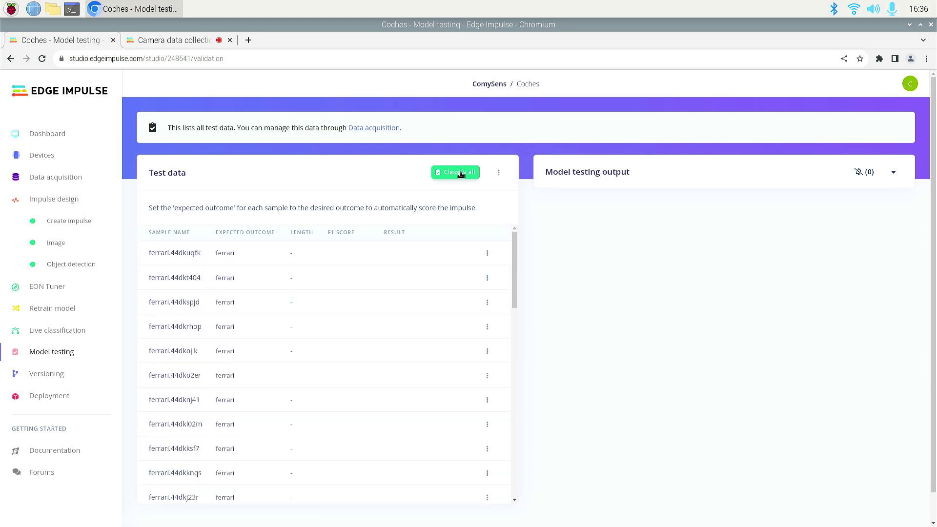
{"action": "left_click", "coordinate": [461, 174]}
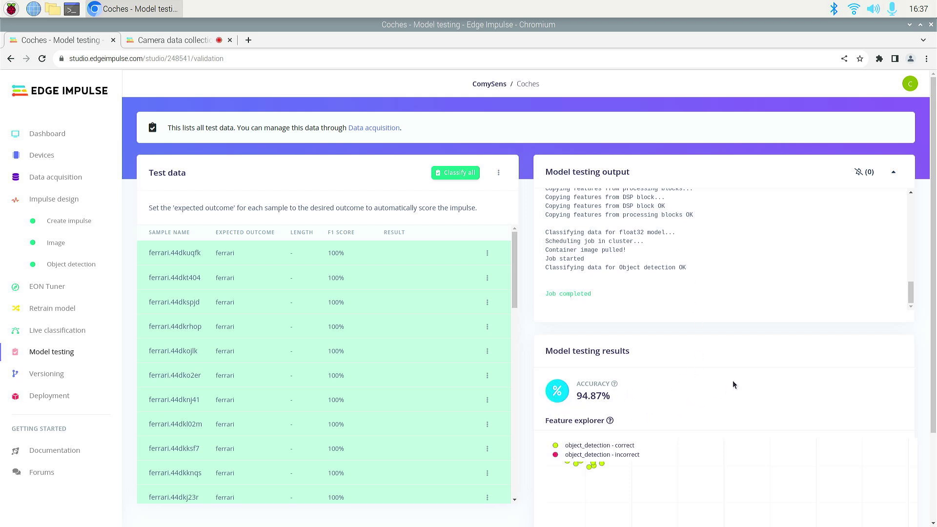
{"action": "left_click_drag", "start_coordinate": [933, 284], "coordinate": [933, 300]}
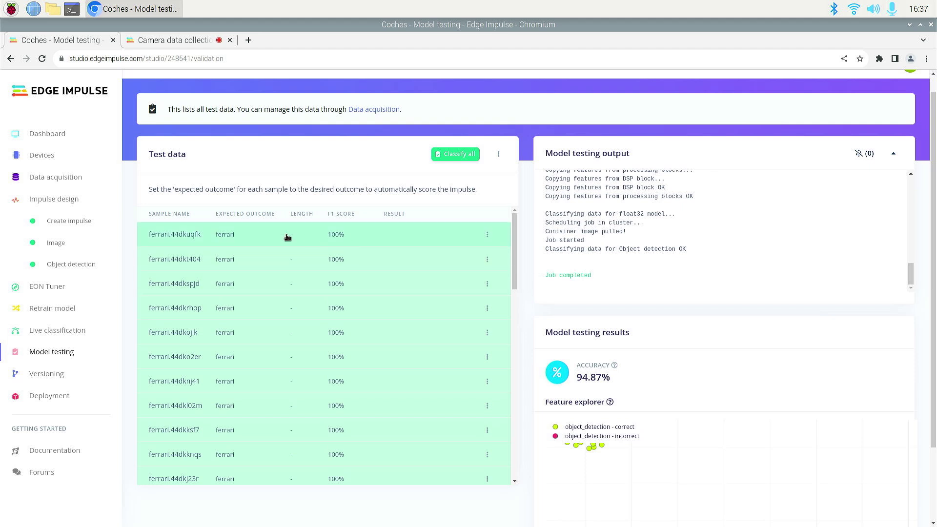
{"action": "left_click", "coordinate": [47, 373]}
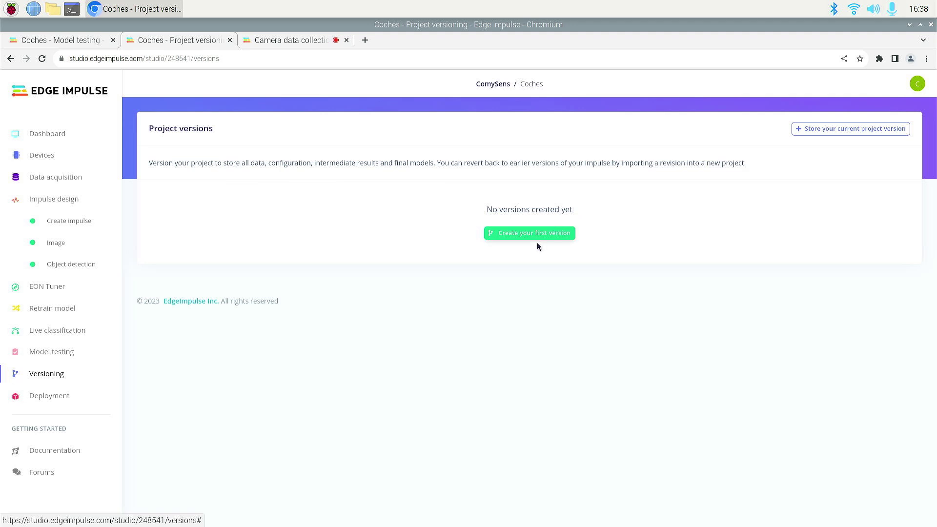
Store the first project version with the description 'Initial commit' and close the finished job.
{"action": "left_click", "coordinate": [520, 236]}
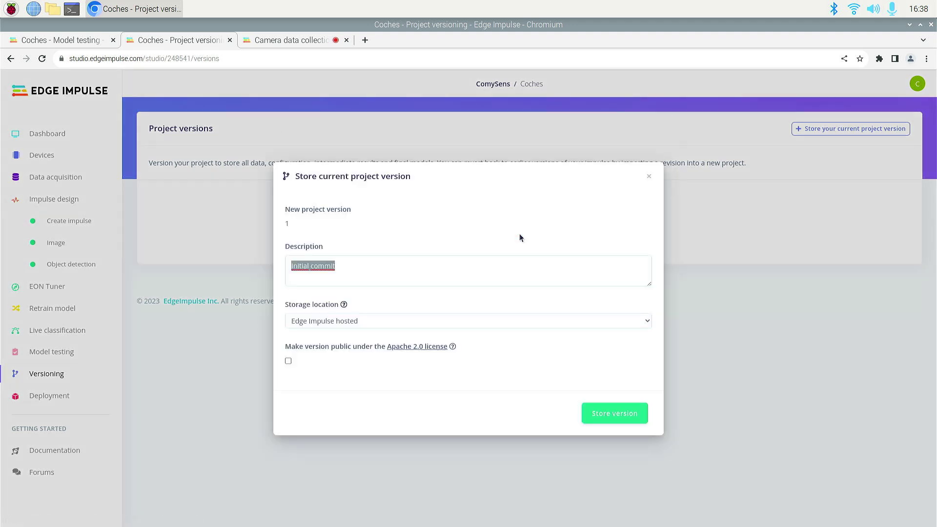
{"action": "left_click", "coordinate": [628, 413]}
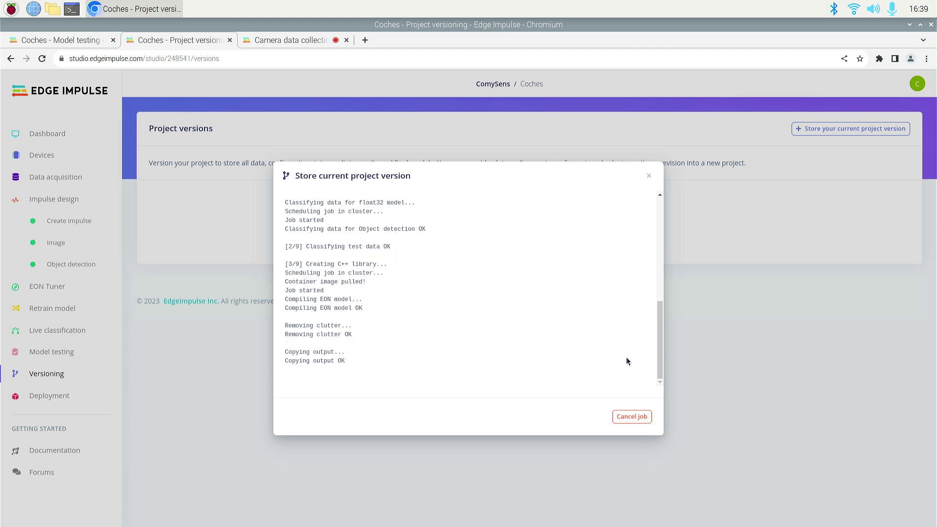
{"action": "left_click", "coordinate": [649, 176]}
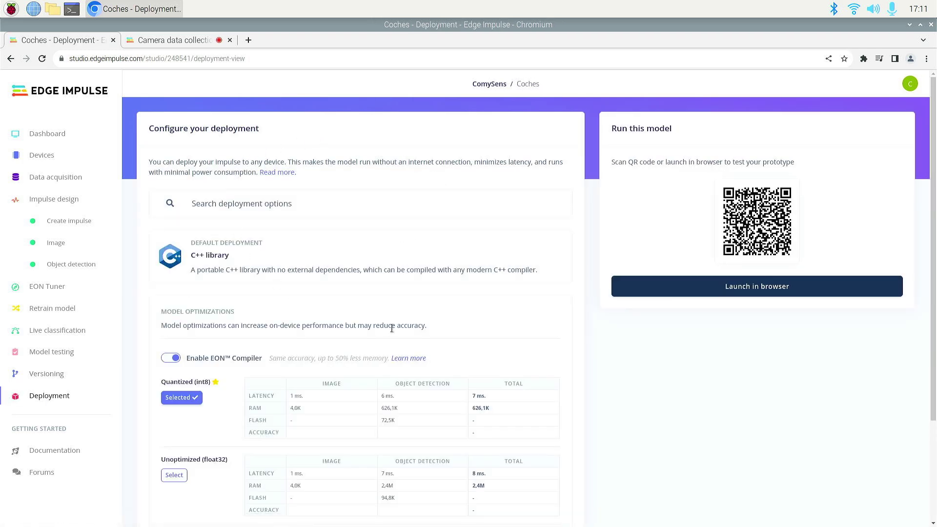
Launch the deployed Coches model in the browser and grant it camera access for live inferencing.
{"action": "left_click", "coordinate": [742, 287]}
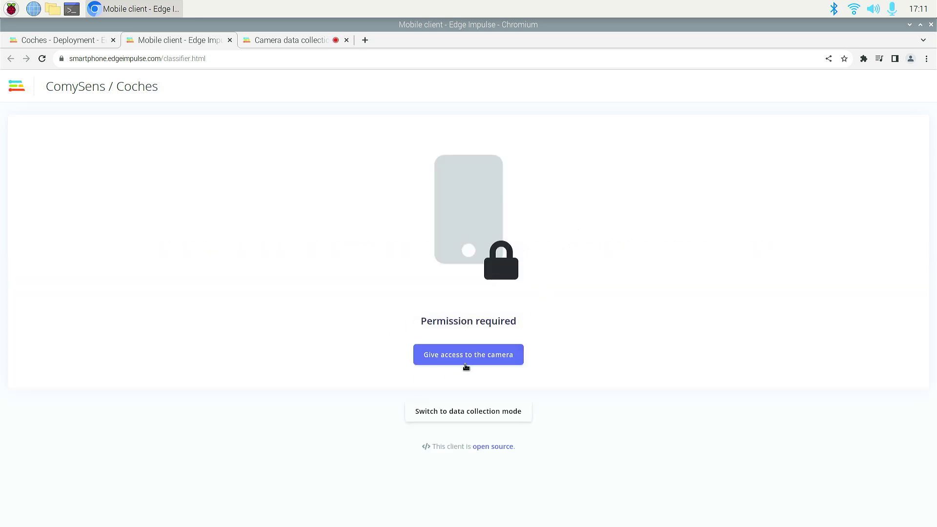
{"action": "left_click", "coordinate": [472, 355]}
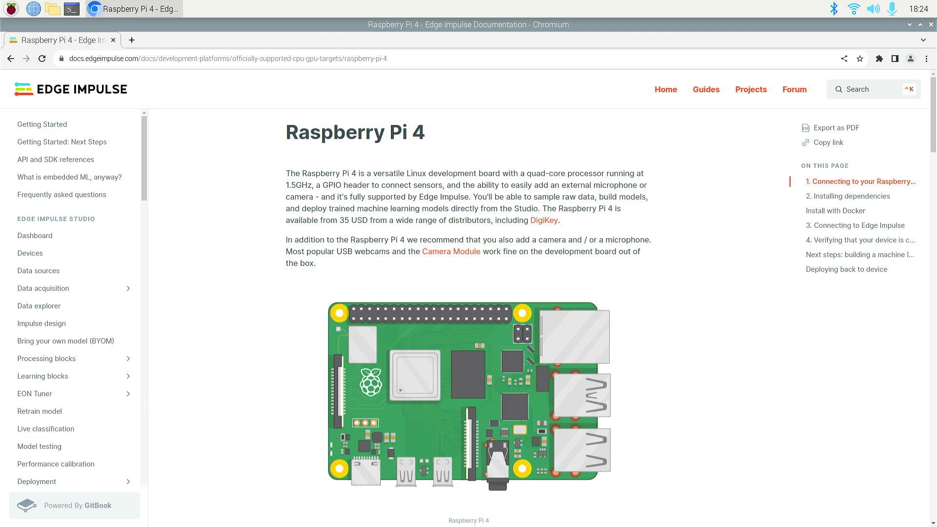
Copy the '2. Installing dependencies' commands for the Raspberry Pi 4 and open a terminal.
{"action": "scroll", "coordinate": [742, 341], "scroll_direction": "down", "scroll_amount": 3}
{"action": "scroll", "coordinate": [724, 331], "scroll_direction": "down", "scroll_amount": 8}
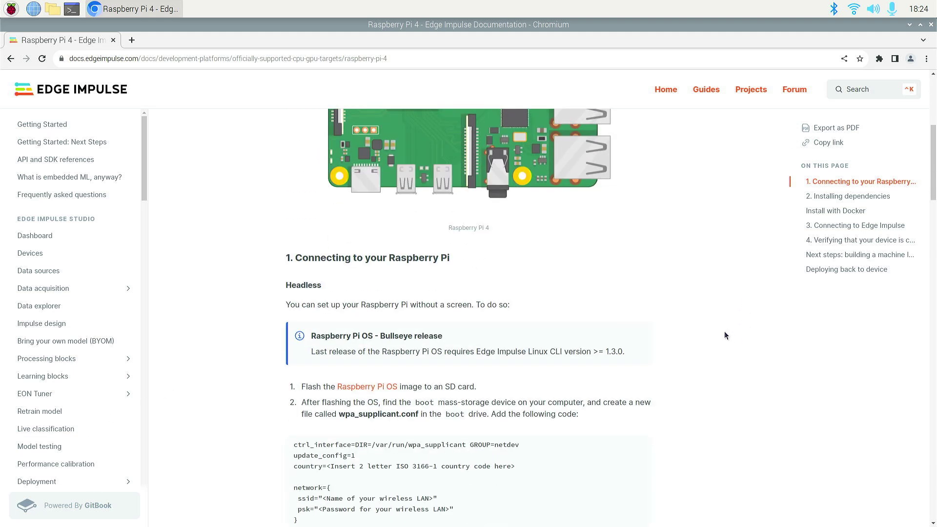
{"action": "scroll", "coordinate": [721, 330], "scroll_direction": "down", "scroll_amount": 7}
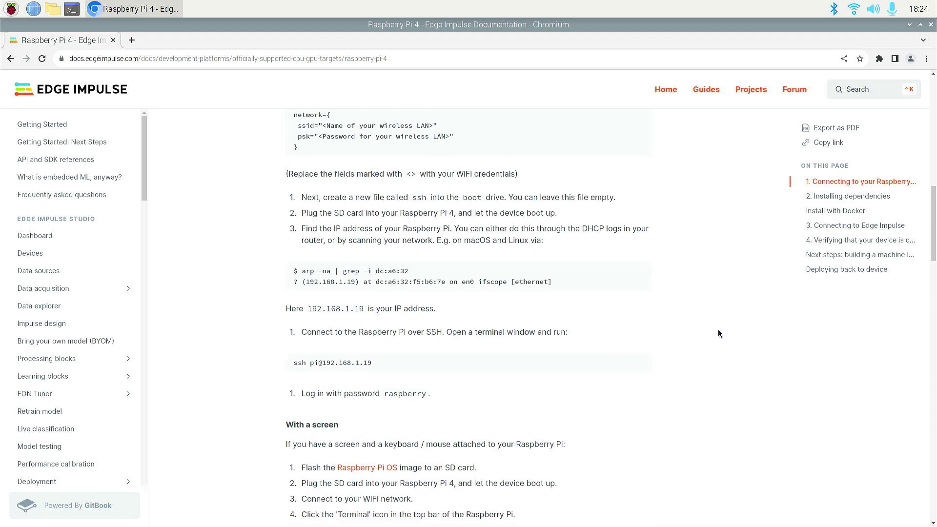
{"action": "scroll", "coordinate": [718, 334], "scroll_direction": "down", "scroll_amount": 3}
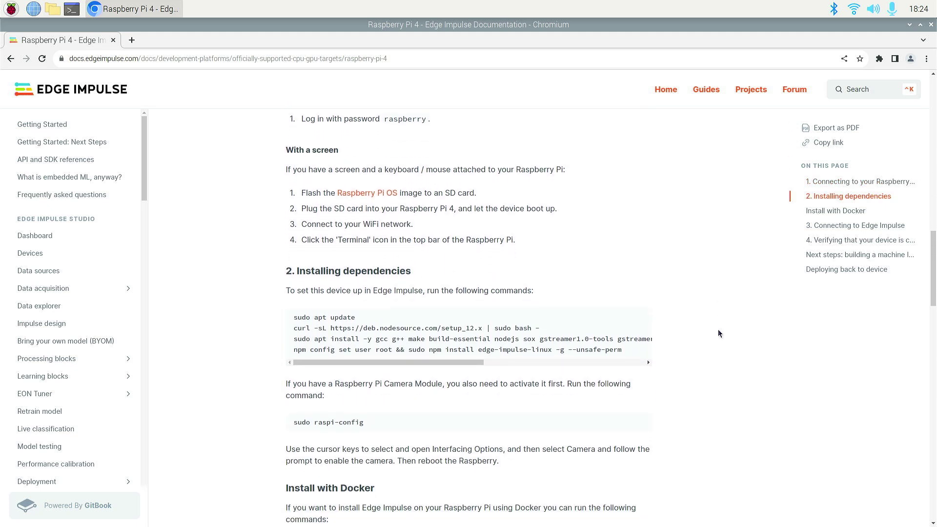
{"action": "scroll", "coordinate": [683, 327], "scroll_direction": "down", "scroll_amount": 2}
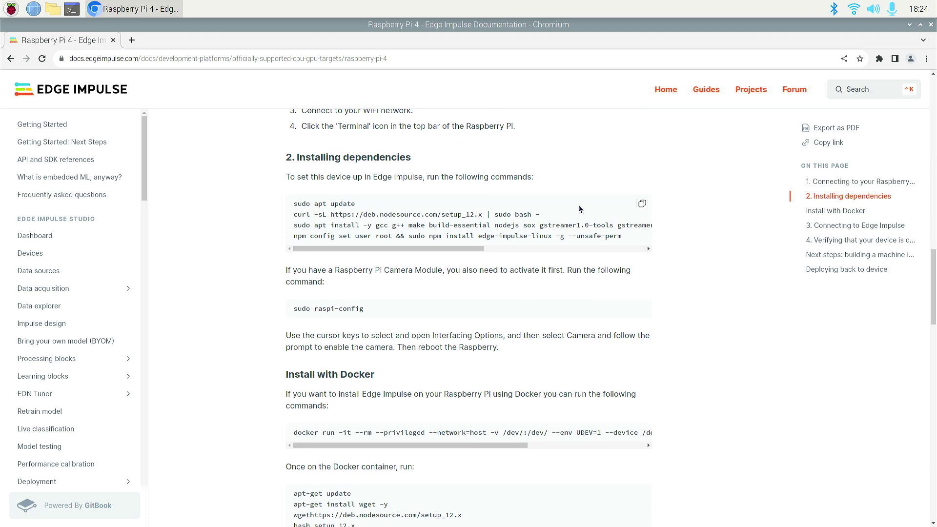
{"action": "left_click", "coordinate": [644, 205]}
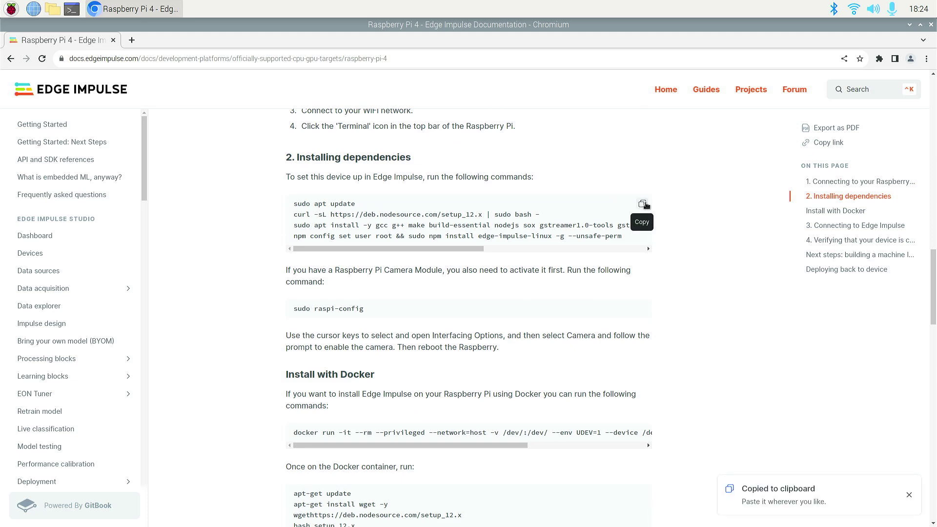
{"action": "left_click", "coordinate": [71, 8]}
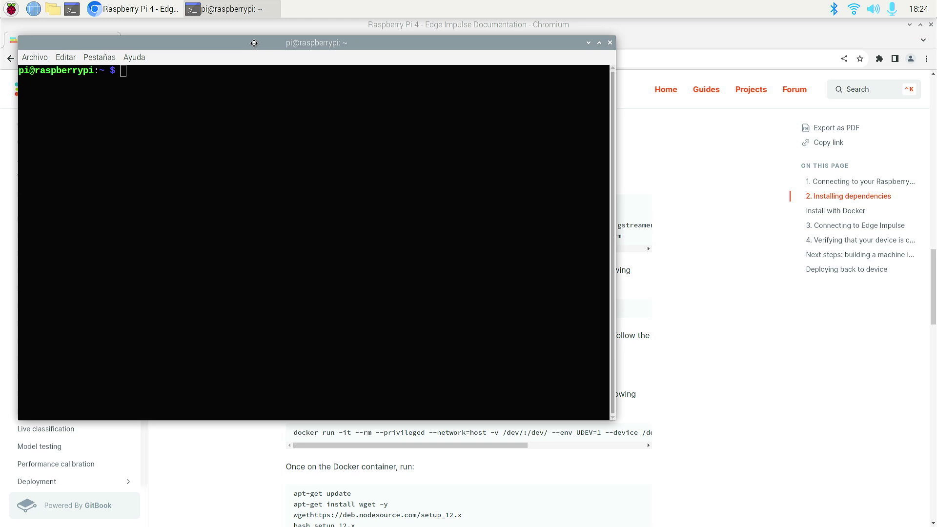
Paste the four dependency installation commands into LXTerminal with Pegar, then close the terminal.
{"action": "right_click", "coordinate": [260, 104]}
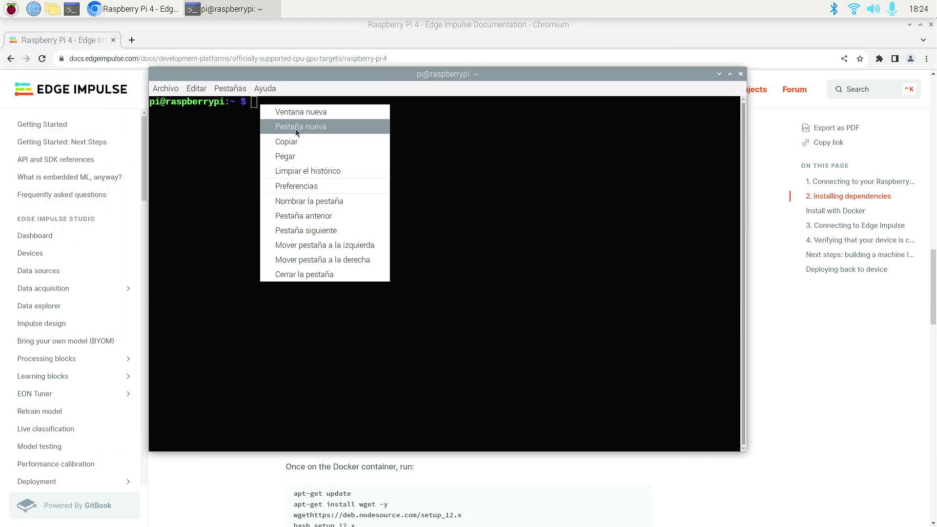
{"action": "left_click", "coordinate": [290, 157]}
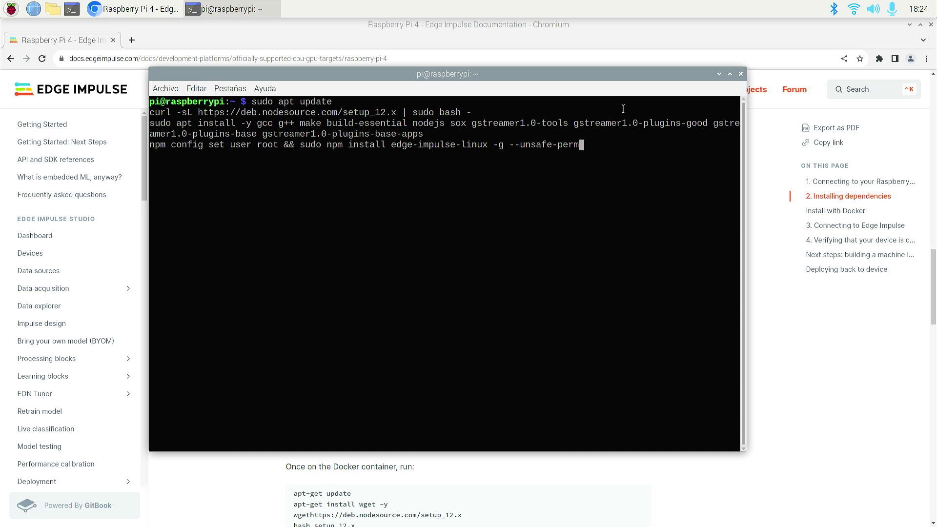
{"action": "left_click", "coordinate": [741, 74]}
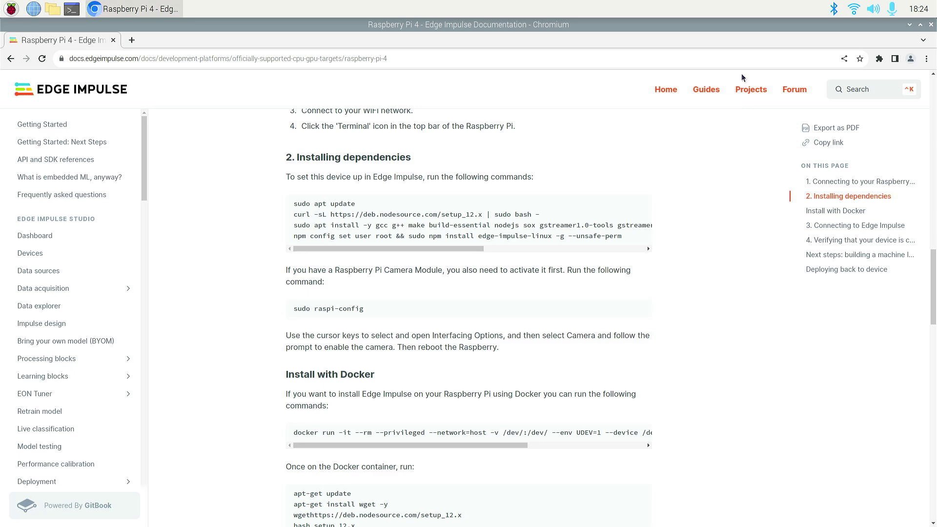
Copy the edge-impulse-linux command from '3. Connecting to Edge Impulse' and place a new terminal beside the page.
{"action": "scroll", "coordinate": [496, 229], "scroll_direction": "down", "scroll_amount": 3}
{"action": "scroll", "coordinate": [496, 230], "scroll_direction": "down", "scroll_amount": 5}
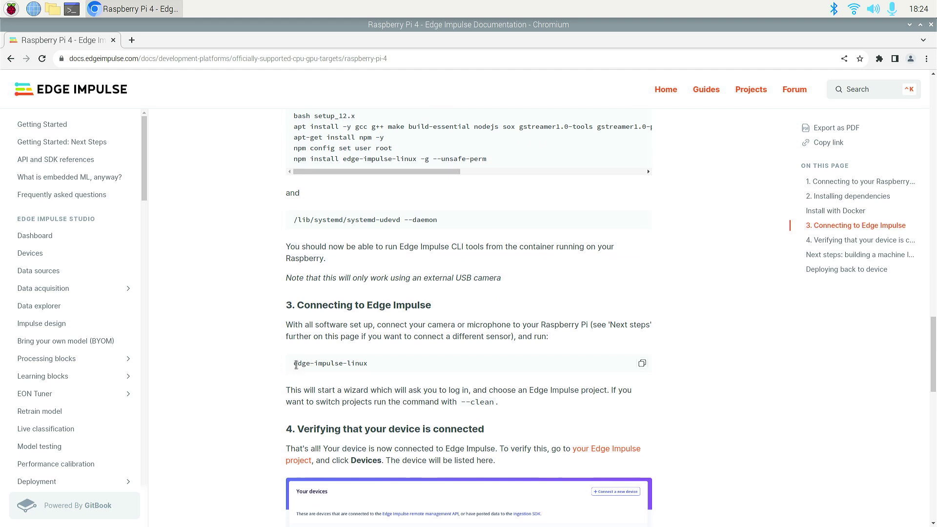
{"action": "left_click_drag", "start_coordinate": [296, 365], "coordinate": [323, 364]}
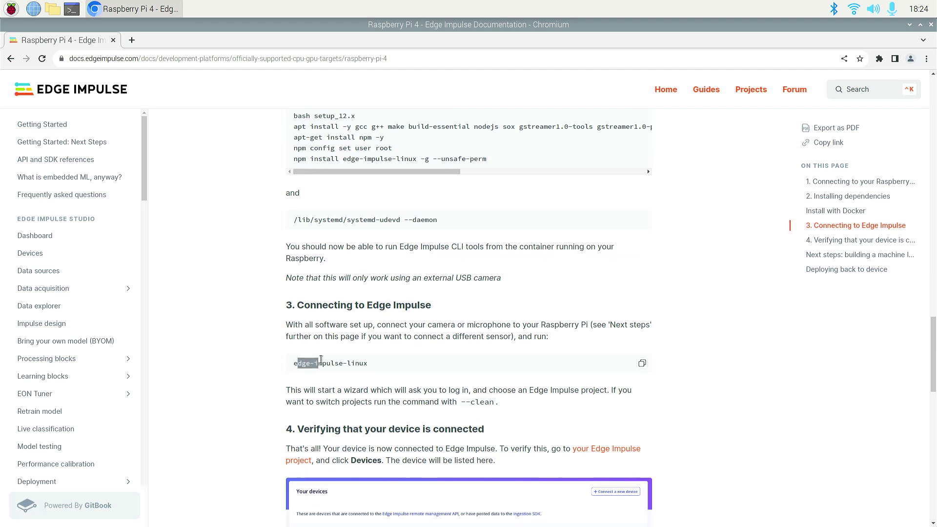
{"action": "left_click", "coordinate": [643, 363]}
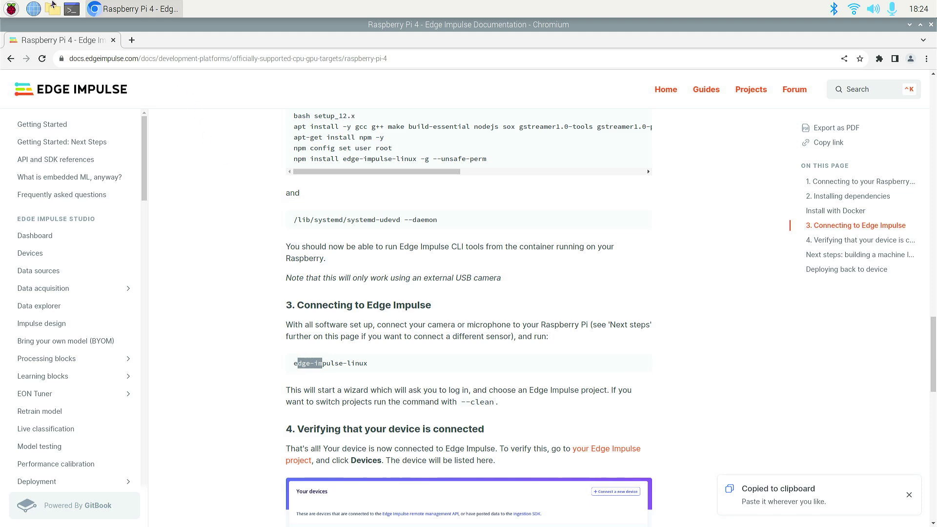
{"action": "left_click", "coordinate": [72, 8]}
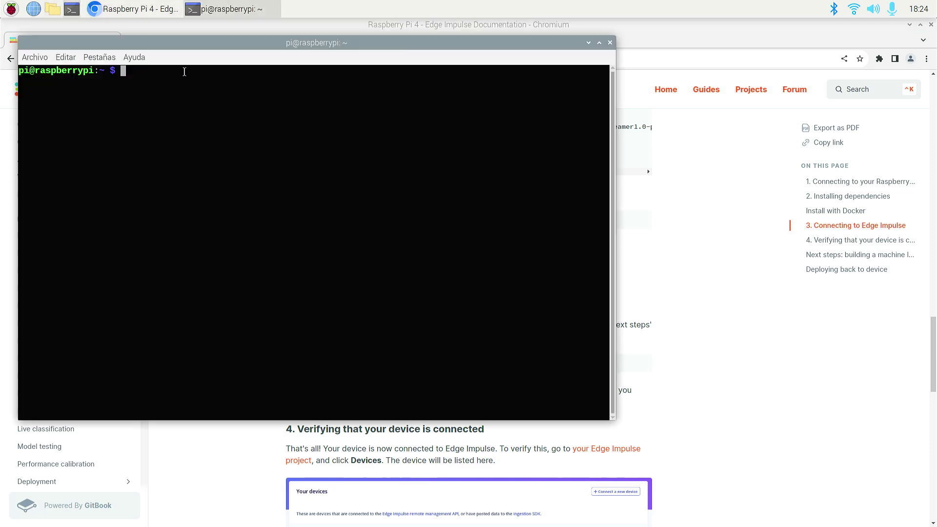
{"action": "left_click_drag", "start_coordinate": [195, 47], "coordinate": [361, 85]}
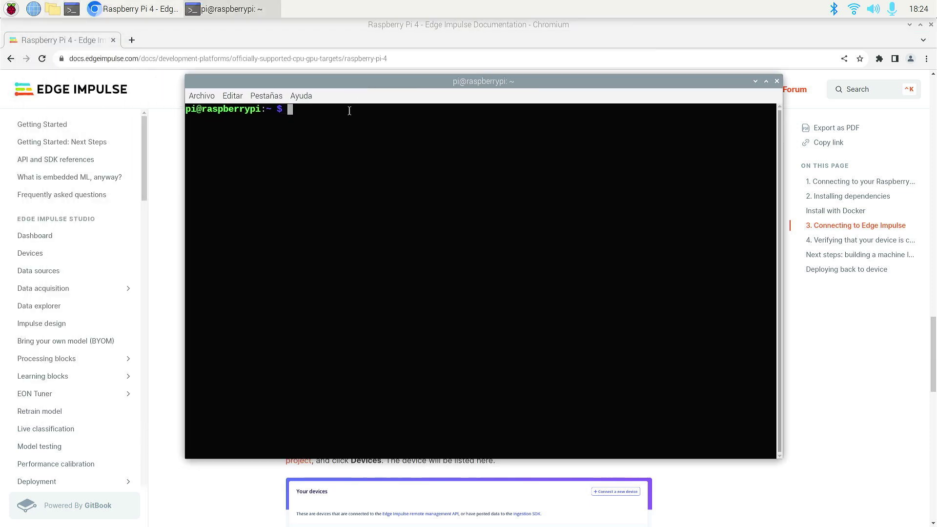
Run edge-impulse-linux --clean and enter the account e-mail at the client's login prompt.
{"action": "right_click", "coordinate": [295, 112]}
{"action": "left_click", "coordinate": [322, 163]}
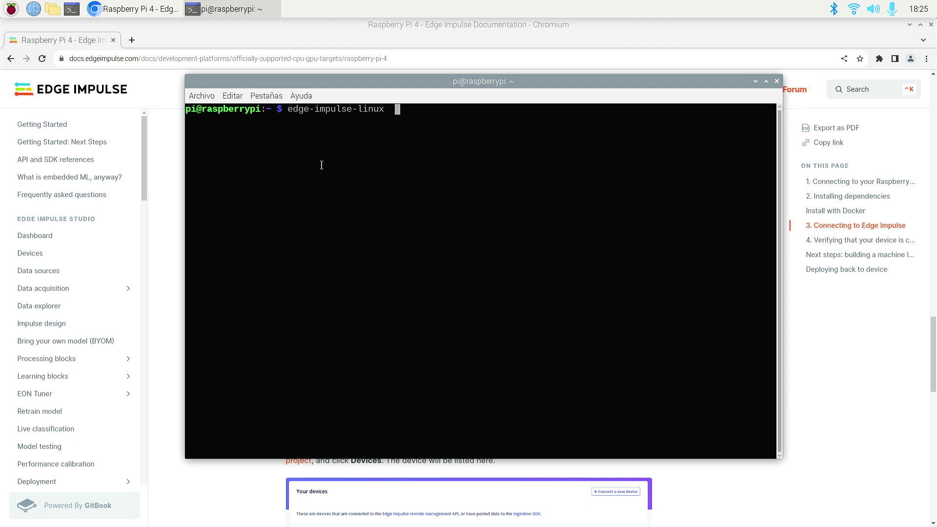
{"action": "type", "text": "--clean"}
{"action": "key", "text": "Return"}
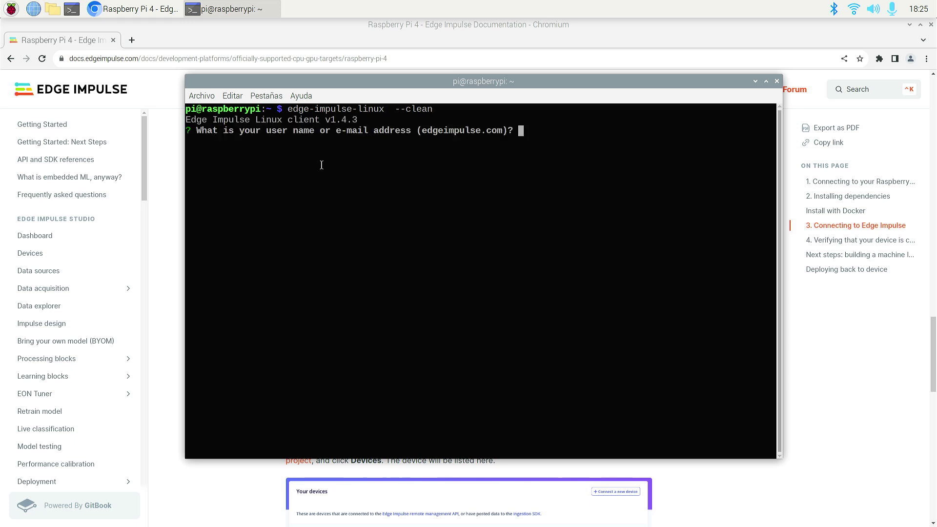
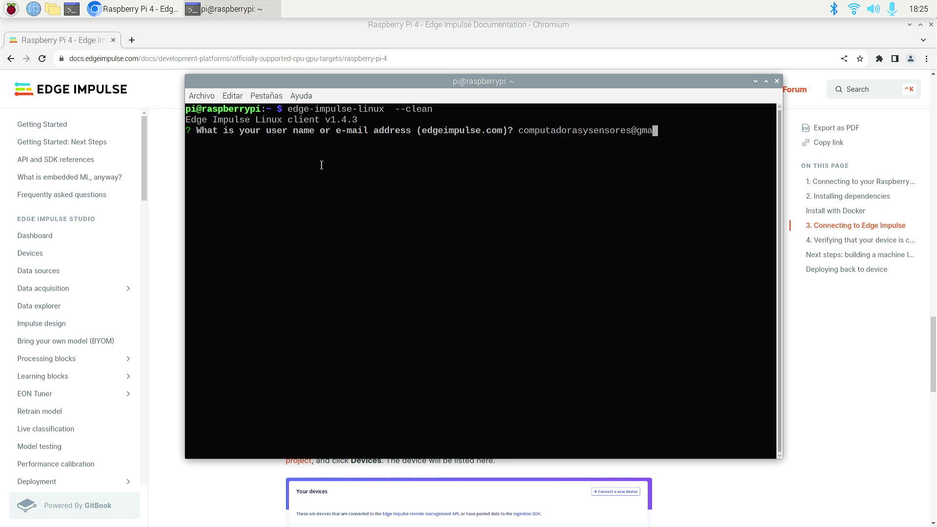